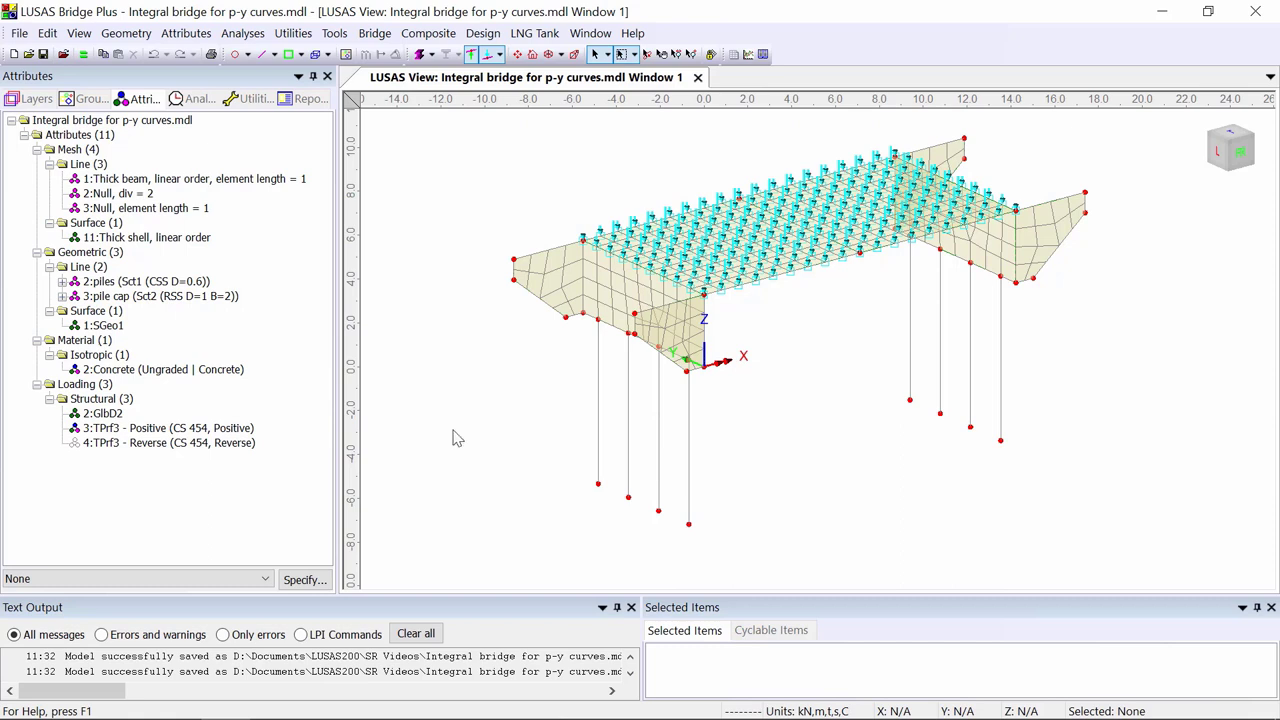
Create a line mesh attribute 'Joint for piles' using joints with no rotational stiffness.
{"action": "left_click", "coordinate": [188, 34]}
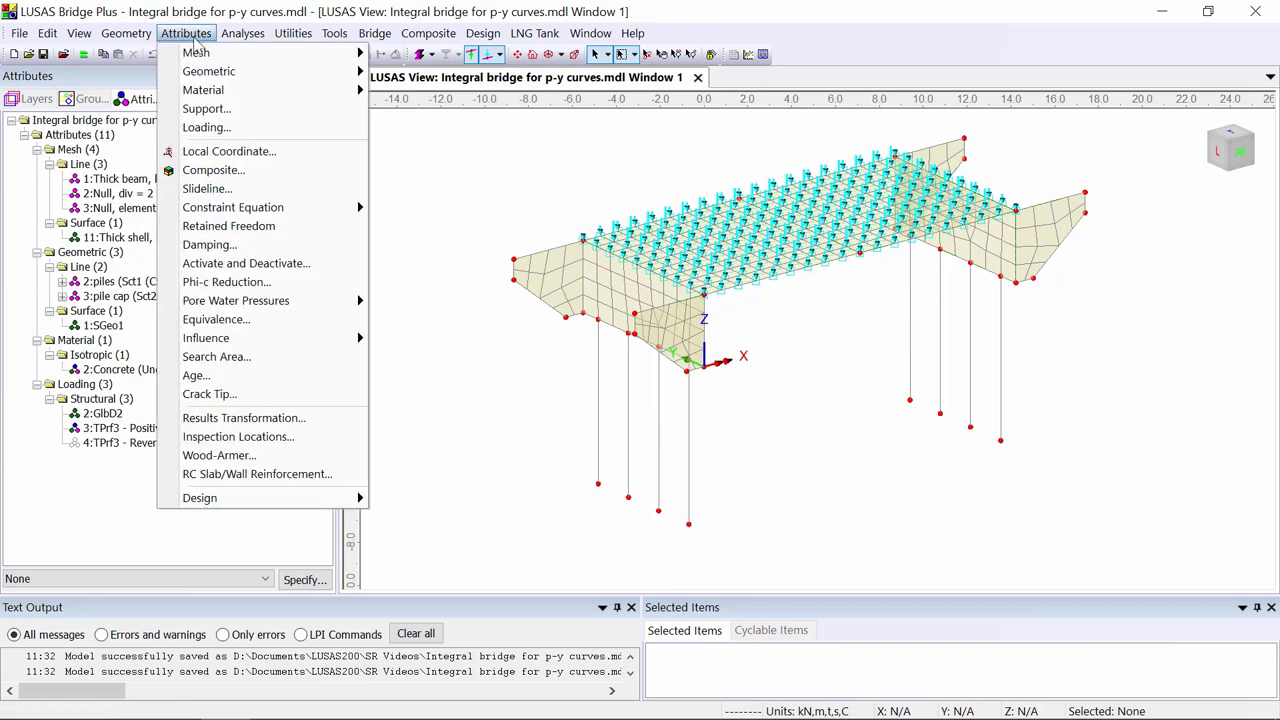
{"action": "mouse_move", "coordinate": [200, 54]}
{"action": "left_click", "coordinate": [410, 71]}
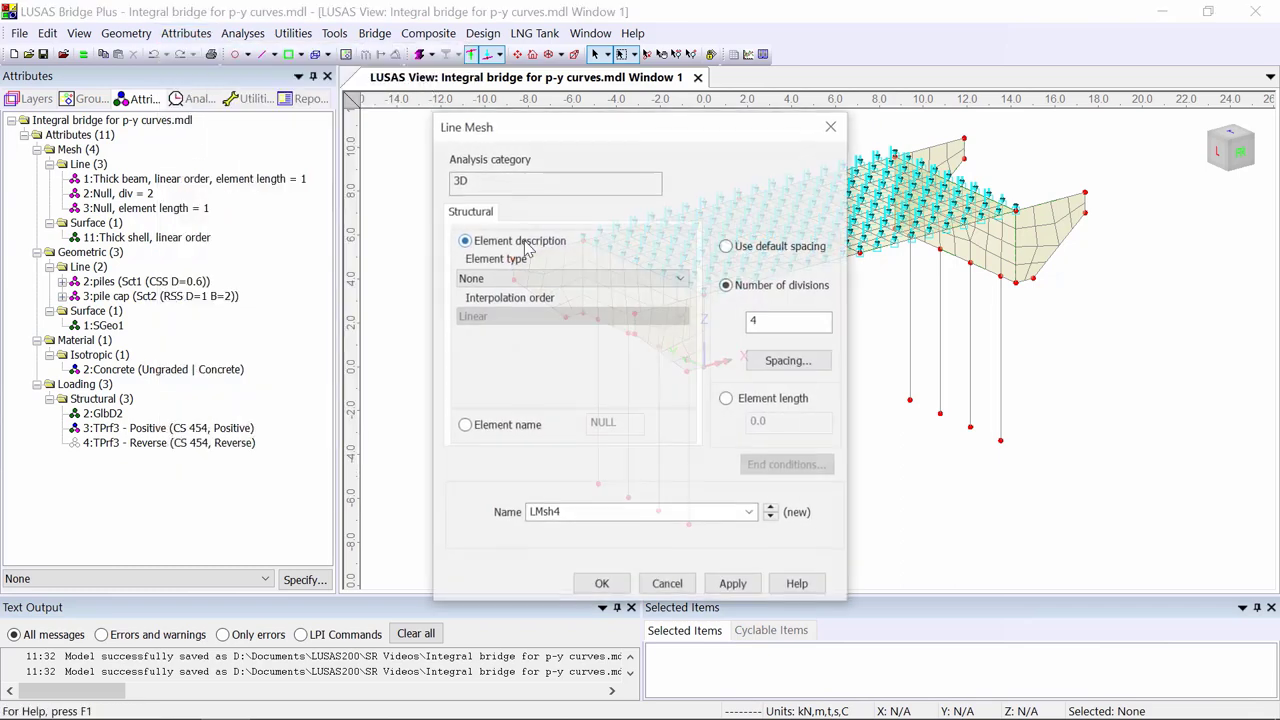
{"action": "left_click", "coordinate": [545, 280]}
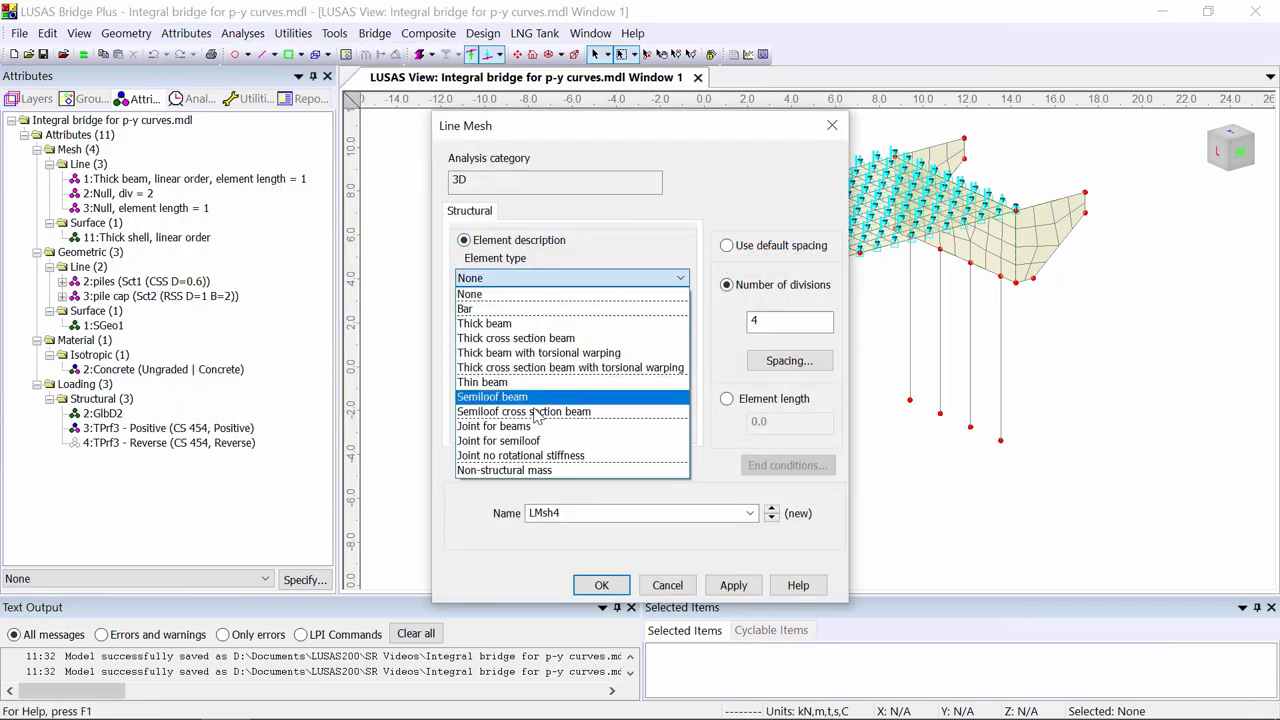
{"action": "left_click", "coordinate": [543, 456]}
{"action": "double_click", "coordinate": [600, 512]}
{"action": "type", "text": "Joint for piles"}
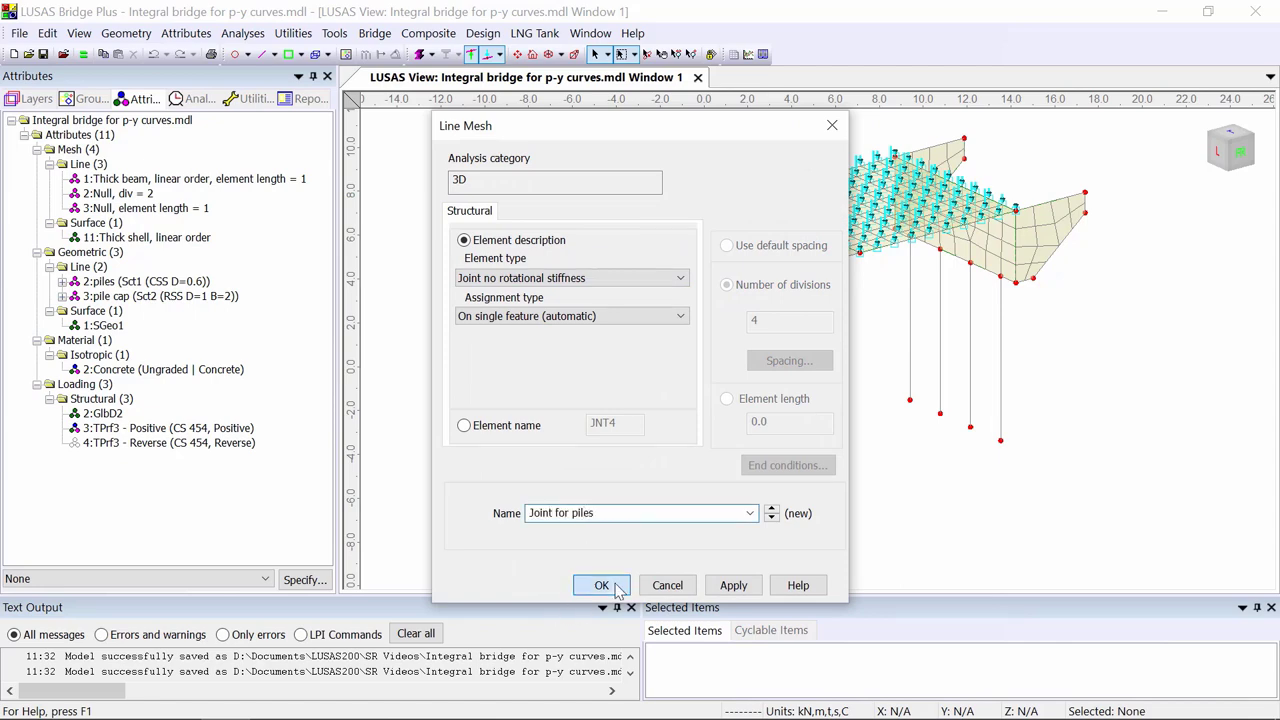
{"action": "left_click", "coordinate": [605, 586]}
Assign 'Joint for piles' to the eight pile lines, supporting them via joints.
{"action": "left_click_drag", "start_coordinate": [530, 540], "coordinate": [1100, 384]}
{"action": "left_click_drag", "start_coordinate": [116, 238], "coordinate": [845, 349]}
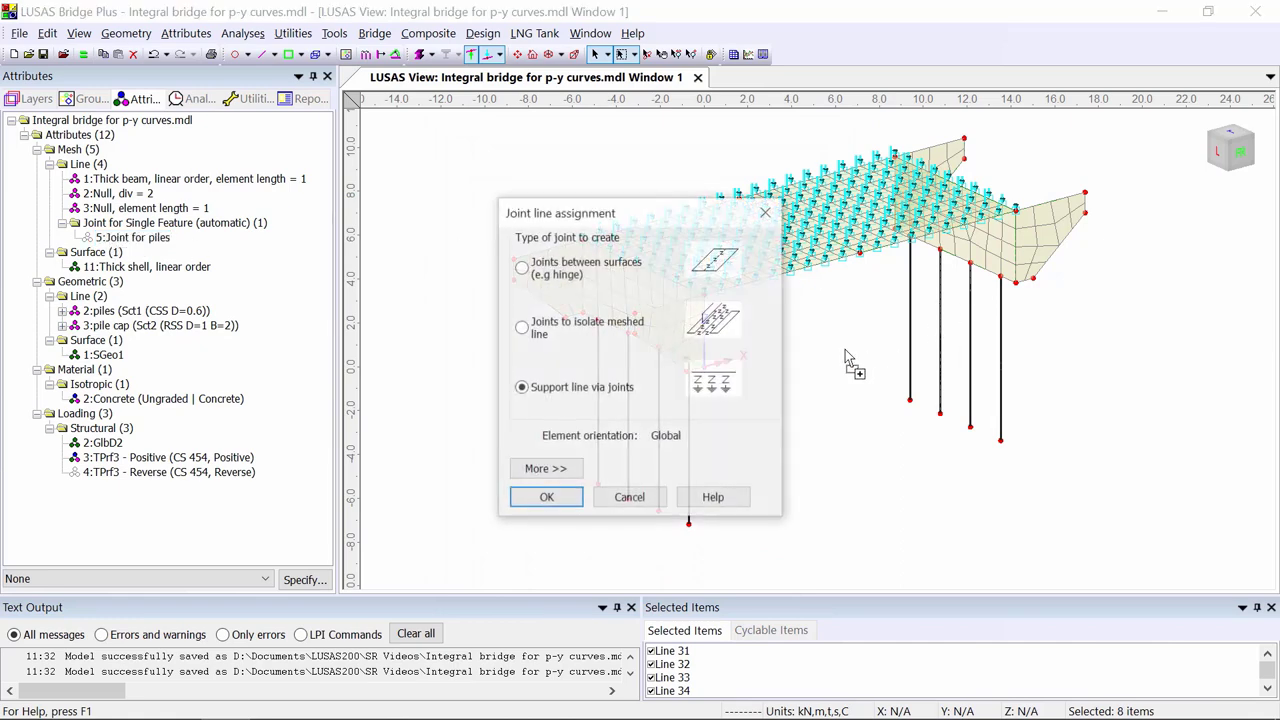
{"action": "left_click", "coordinate": [556, 495]}
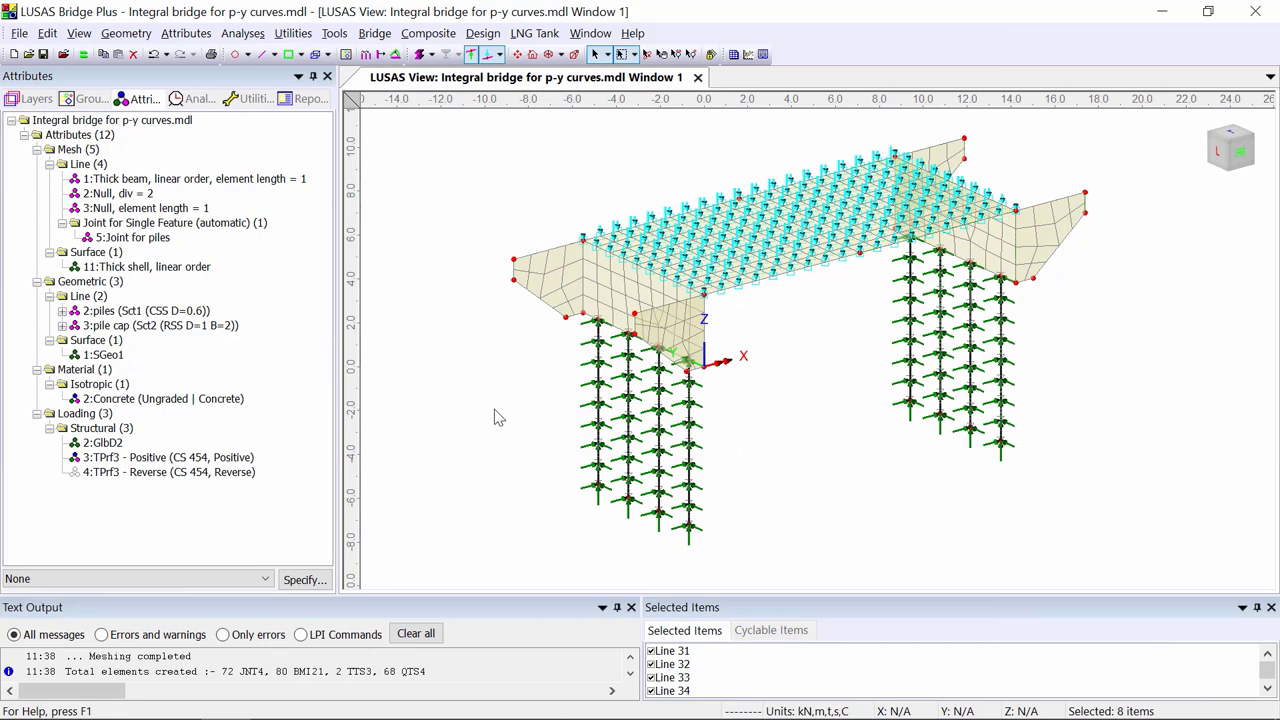
Create embedded pile material layup EPML1 with the first layer's top at Z = 3.5.
{"action": "left_click", "coordinate": [186, 33]}
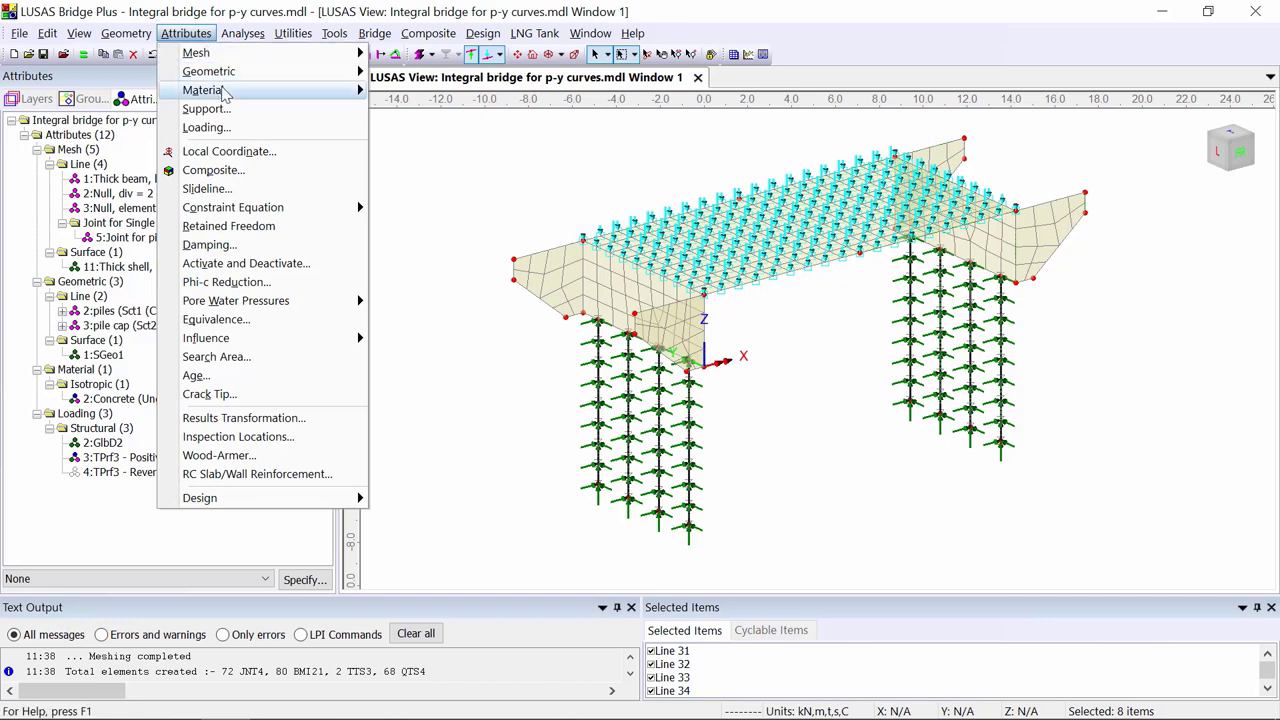
{"action": "mouse_move", "coordinate": [225, 92]}
{"action": "left_click", "coordinate": [530, 311]}
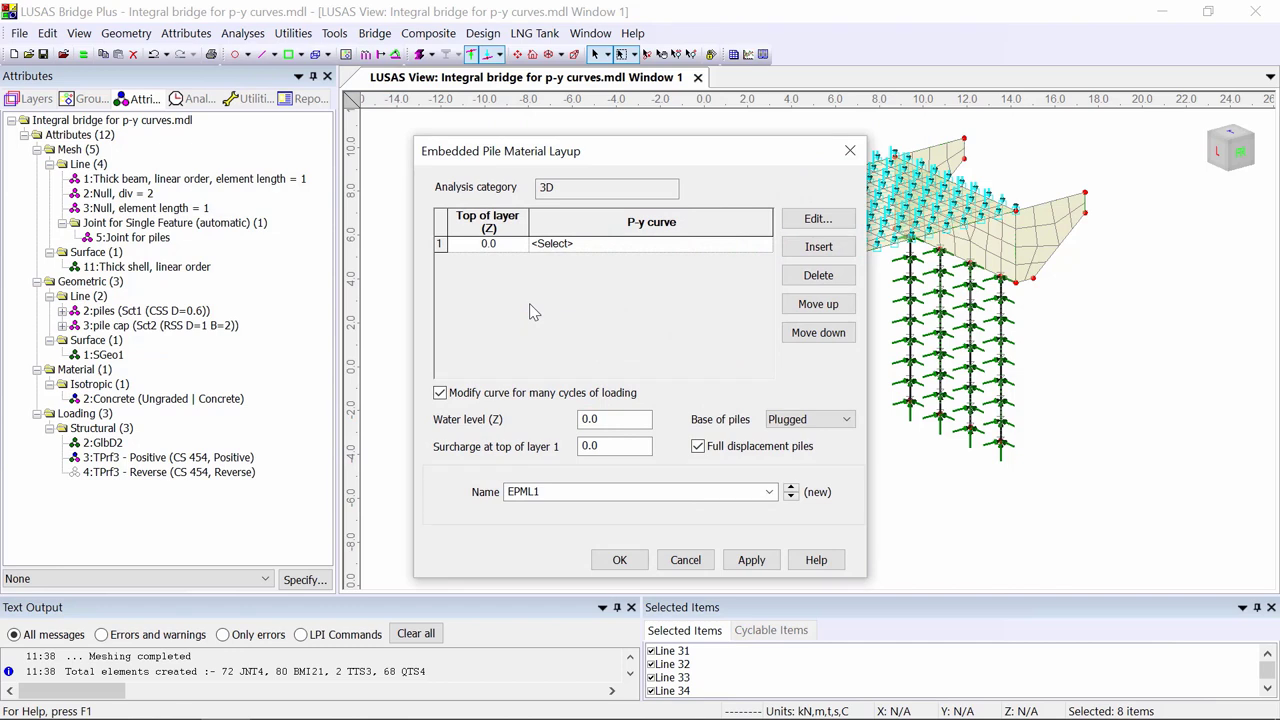
{"action": "left_click", "coordinate": [510, 248]}
{"action": "left_click", "coordinate": [510, 253]}
{"action": "type", "text": "3.5"}
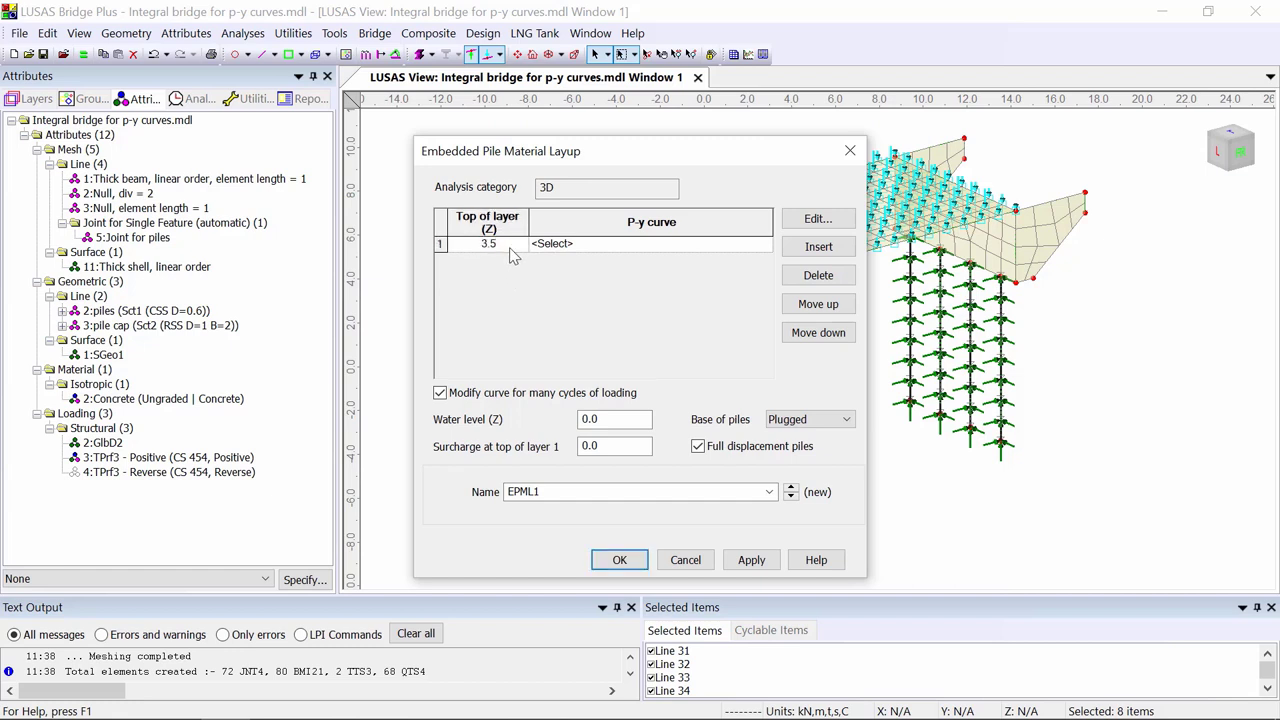
Give layer 1 a new dense cohesionless sand p-y curve 'Backfill' based on ISO 19902:2007.
{"action": "left_click", "coordinate": [660, 250]}
{"action": "left_click", "coordinate": [659, 262]}
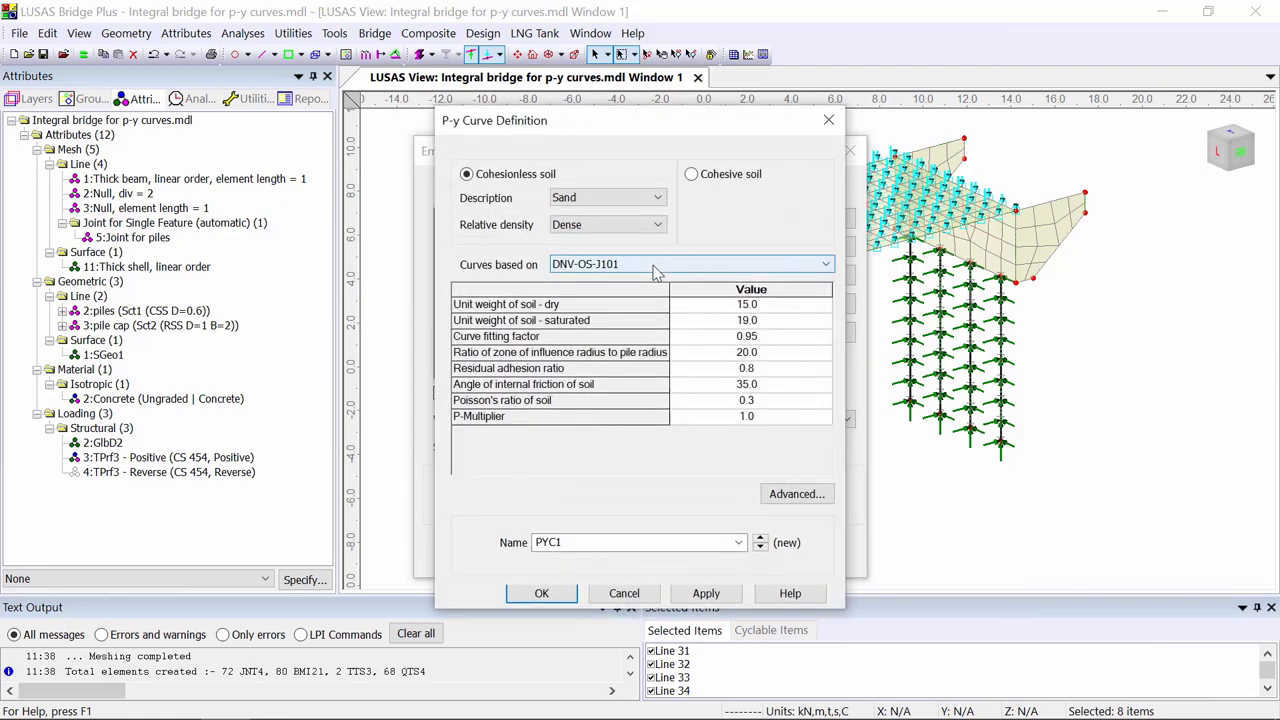
{"action": "left_click", "coordinate": [652, 268]}
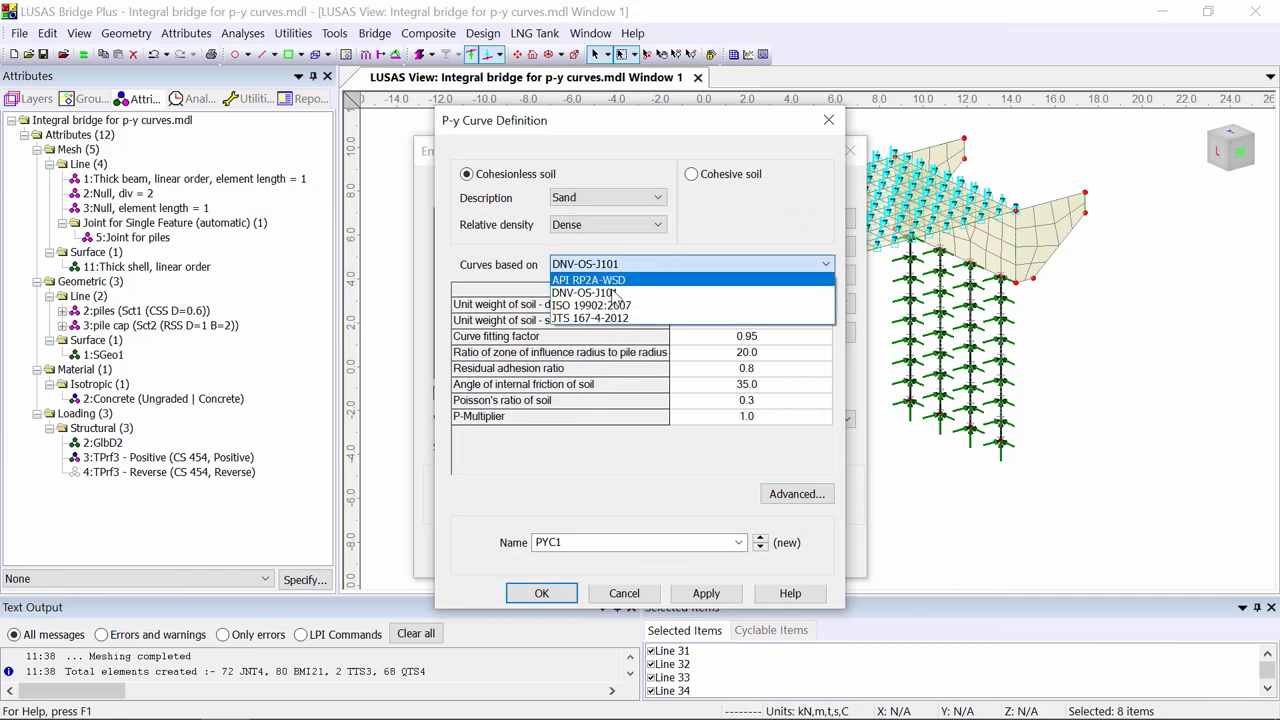
{"action": "left_click", "coordinate": [600, 289]}
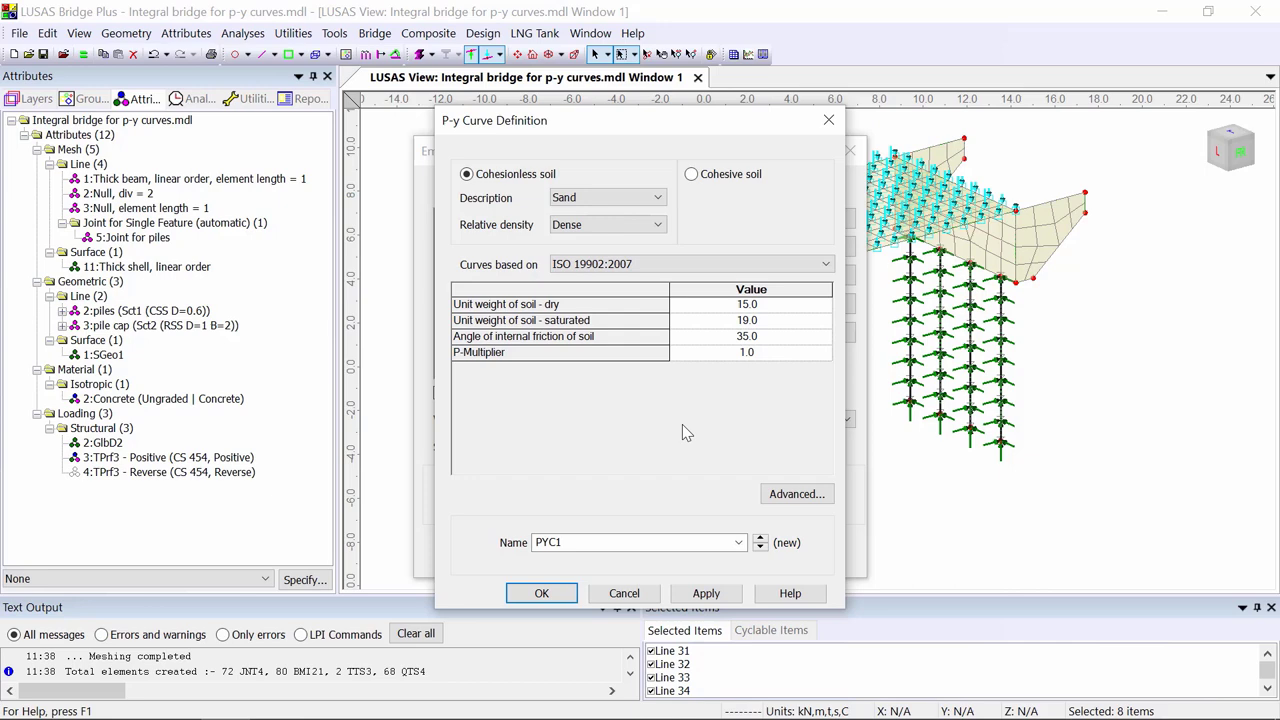
{"action": "double_click", "coordinate": [650, 542]}
{"action": "type", "text": "Backfill"}
{"action": "left_click", "coordinate": [543, 594]}
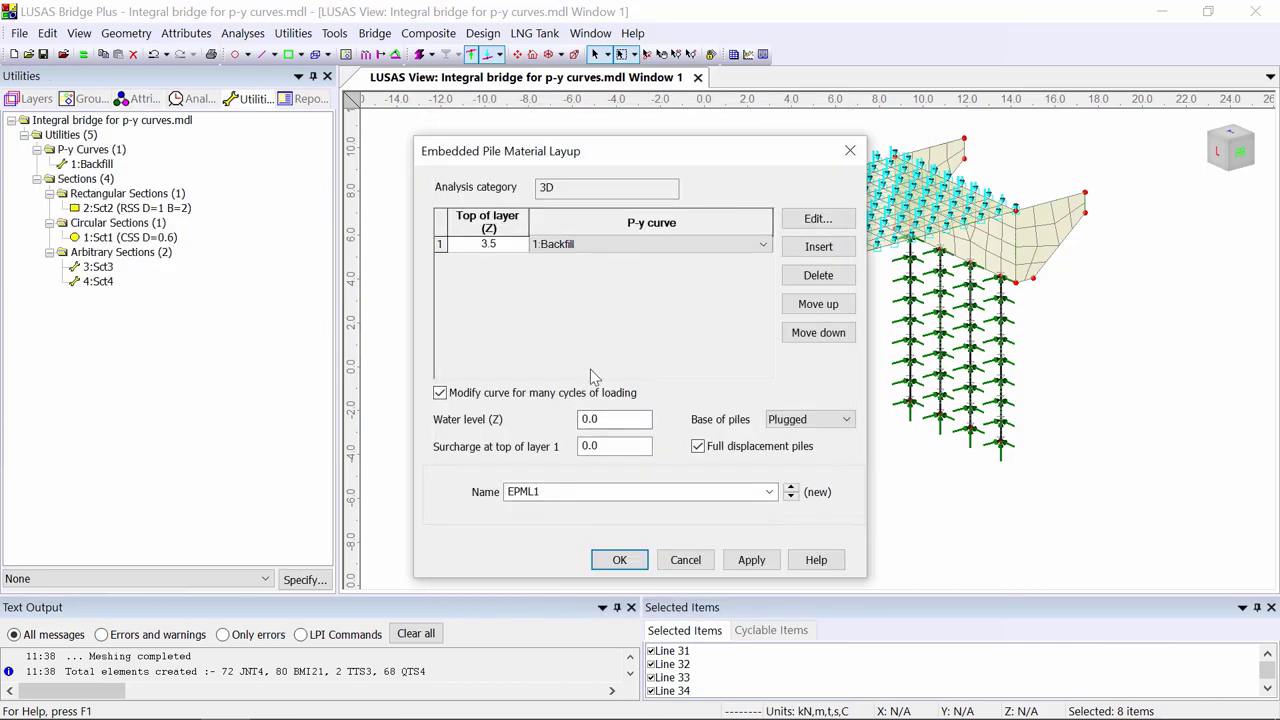
Insert a second soil layer with its top at Z = -1.
{"action": "left_click", "coordinate": [590, 372]}
{"action": "left_click", "coordinate": [488, 259]}
{"action": "type", "text": "-1"}
Give layer 2 a new sand silt ISO 19902:2007 curve 'Sandy silt', then insert a third layer.
{"action": "left_click", "coordinate": [632, 262]}
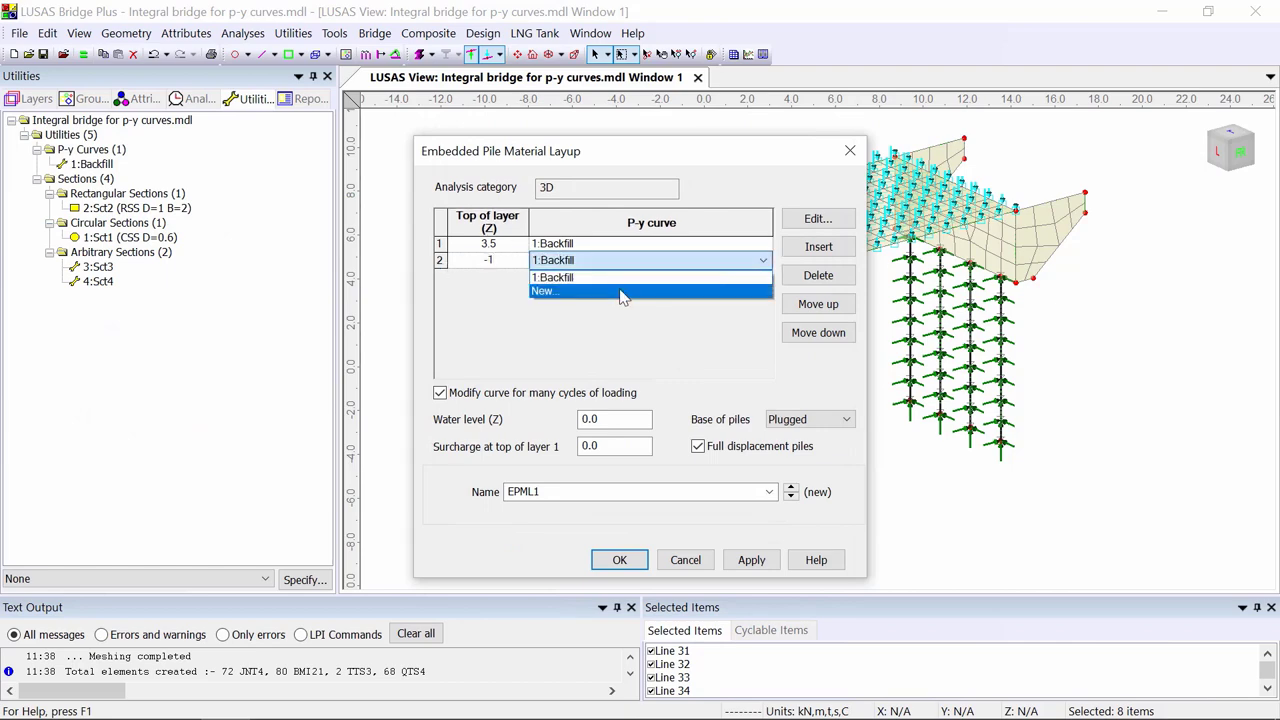
{"action": "left_click", "coordinate": [600, 289]}
{"action": "left_click", "coordinate": [605, 198]}
{"action": "left_click", "coordinate": [606, 224]}
{"action": "left_click", "coordinate": [617, 265]}
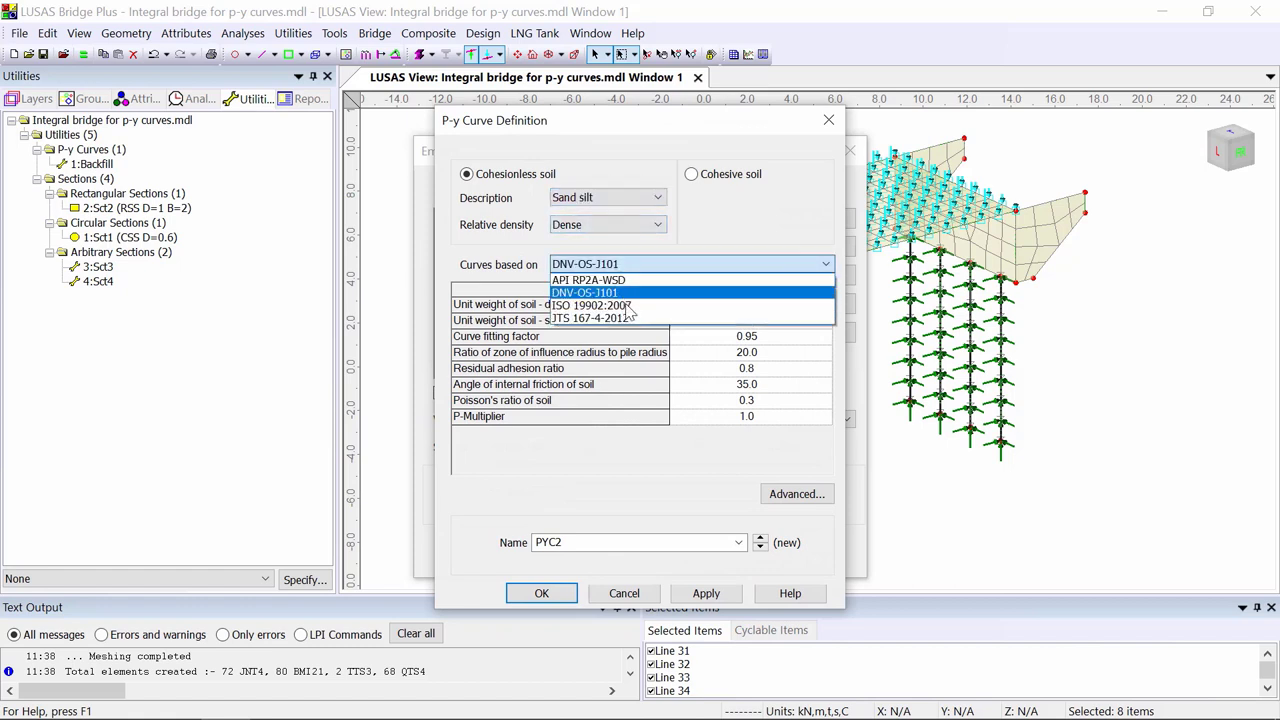
{"action": "left_click", "coordinate": [625, 303]}
{"action": "double_click", "coordinate": [619, 538]}
{"action": "type", "text": "Sandy silt"}
{"action": "left_click", "coordinate": [541, 593]}
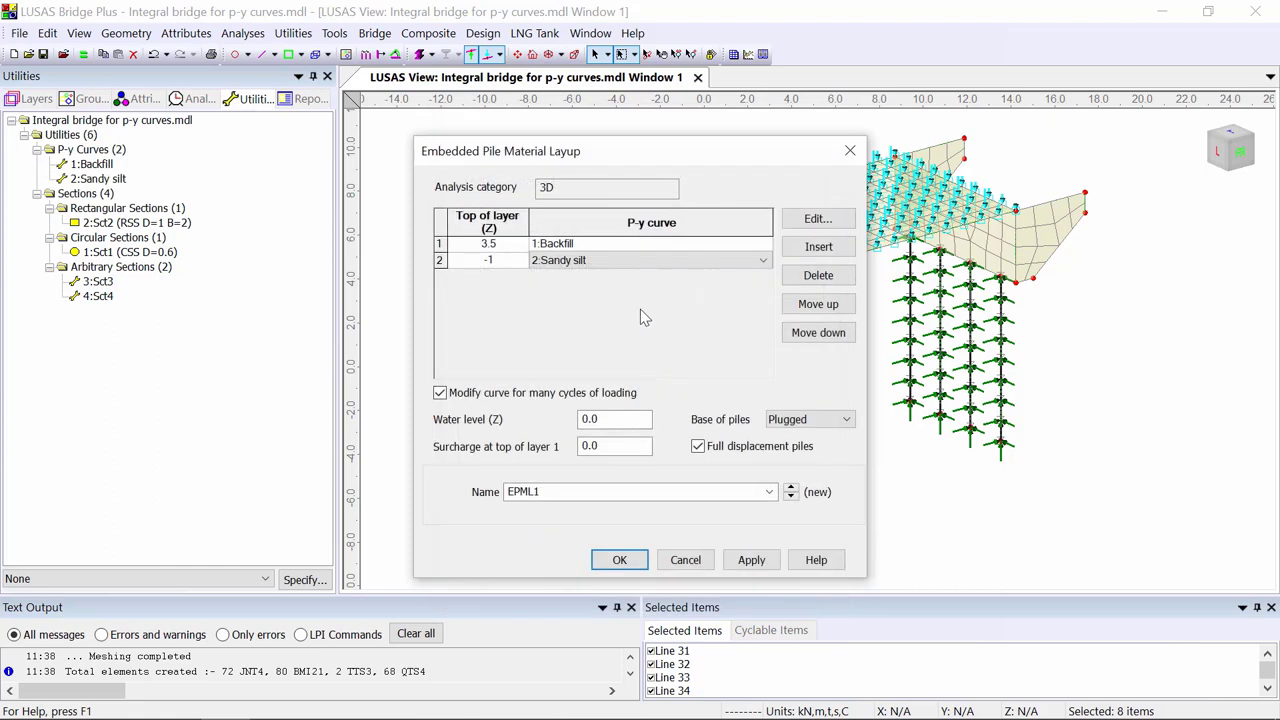
{"action": "left_click", "coordinate": [640, 309]}
{"action": "left_click", "coordinate": [508, 279]}
Set layer 3's top to Z = -4 with a new cohesive ISO 19902:2007 curve 'Clay'.
{"action": "type", "text": "-4"}
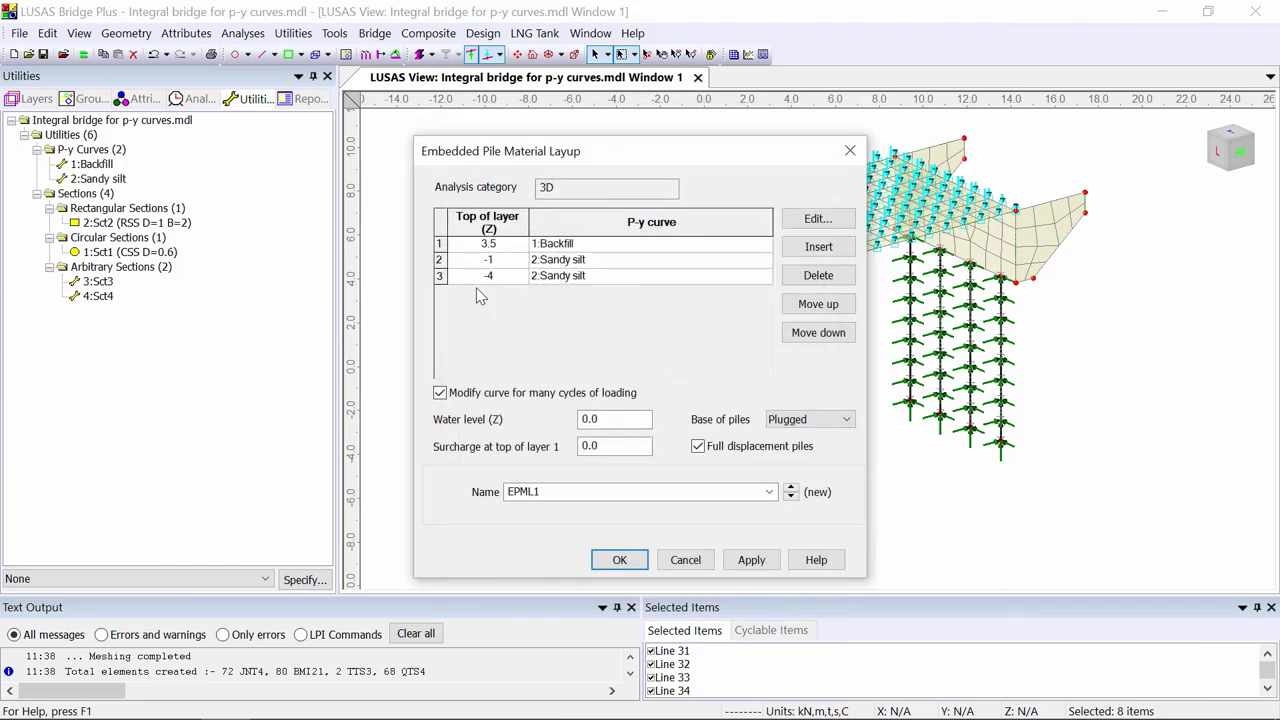
{"action": "left_click", "coordinate": [643, 277]}
{"action": "left_click", "coordinate": [643, 276]}
{"action": "left_click", "coordinate": [588, 324]}
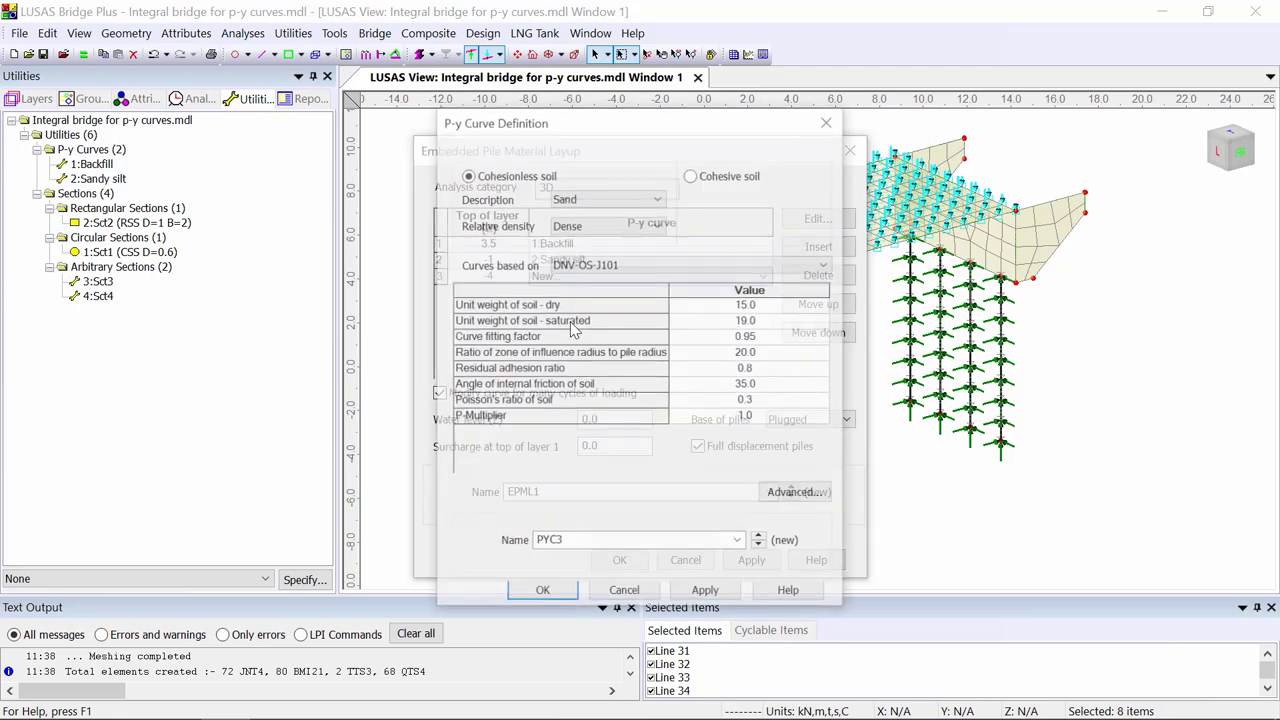
{"action": "left_click", "coordinate": [706, 178]}
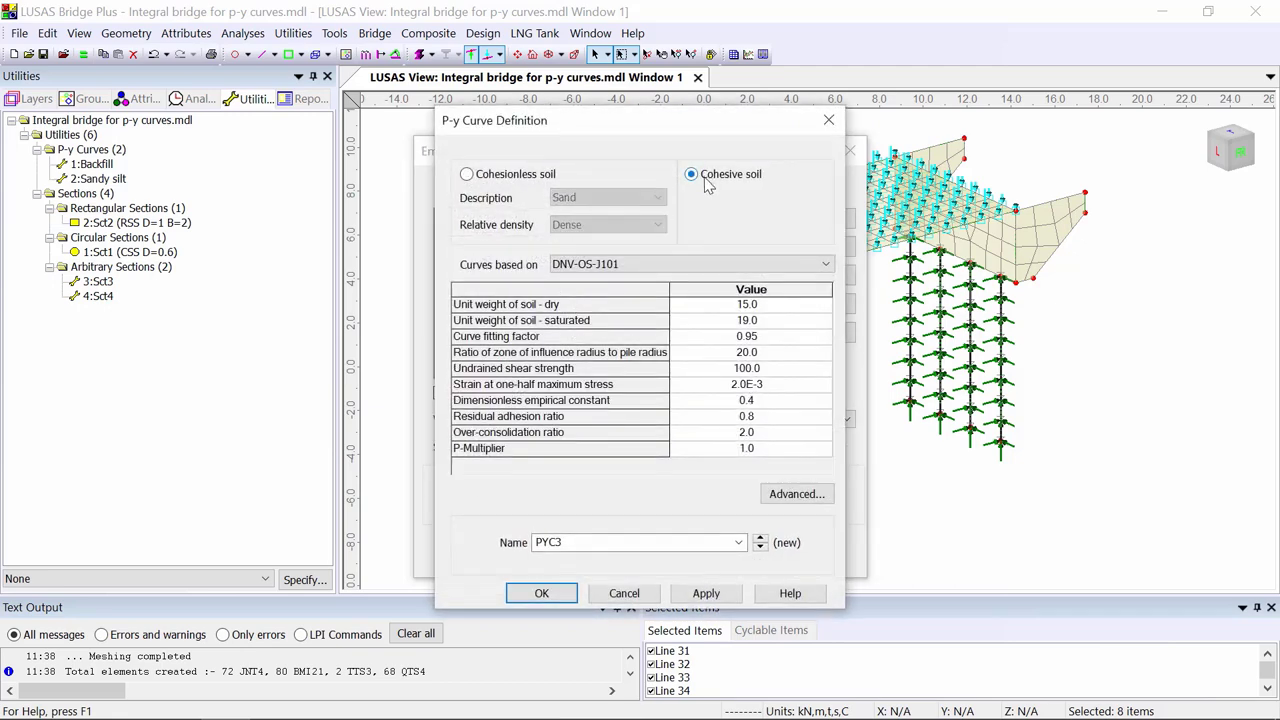
{"action": "left_click", "coordinate": [634, 264]}
{"action": "left_click", "coordinate": [634, 304]}
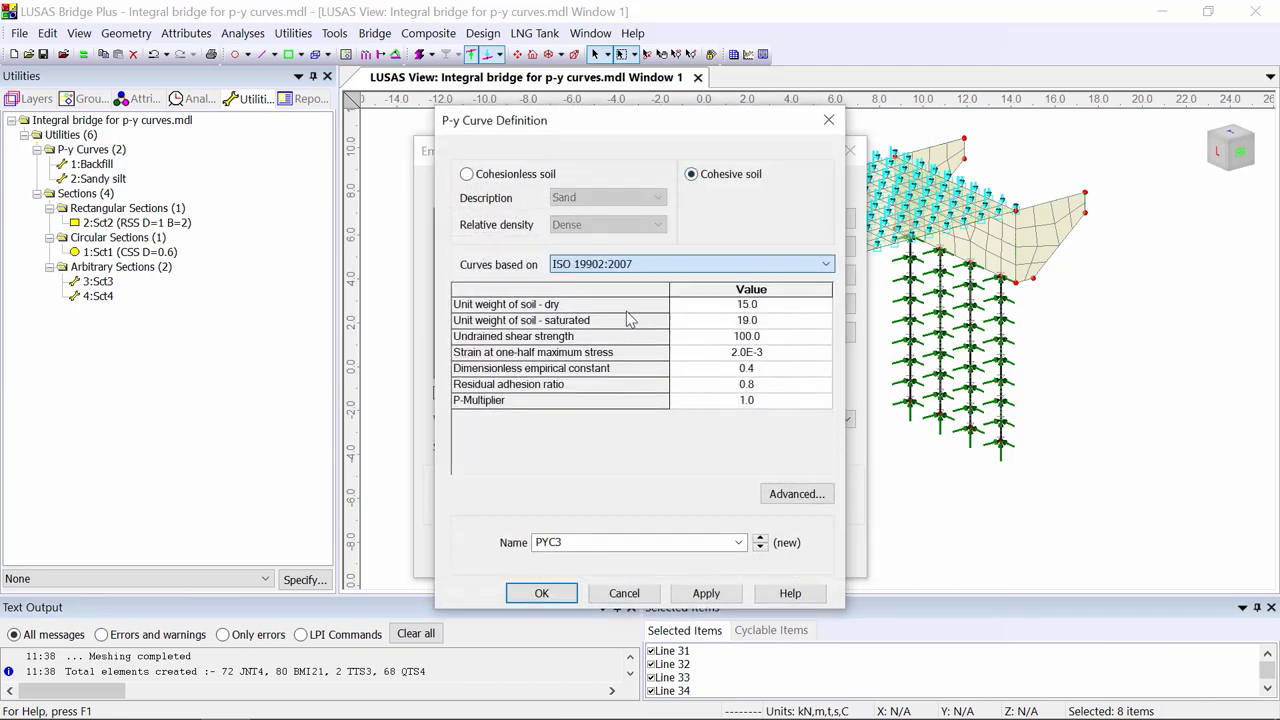
{"action": "double_click", "coordinate": [567, 543]}
{"action": "type", "text": "Clay"}
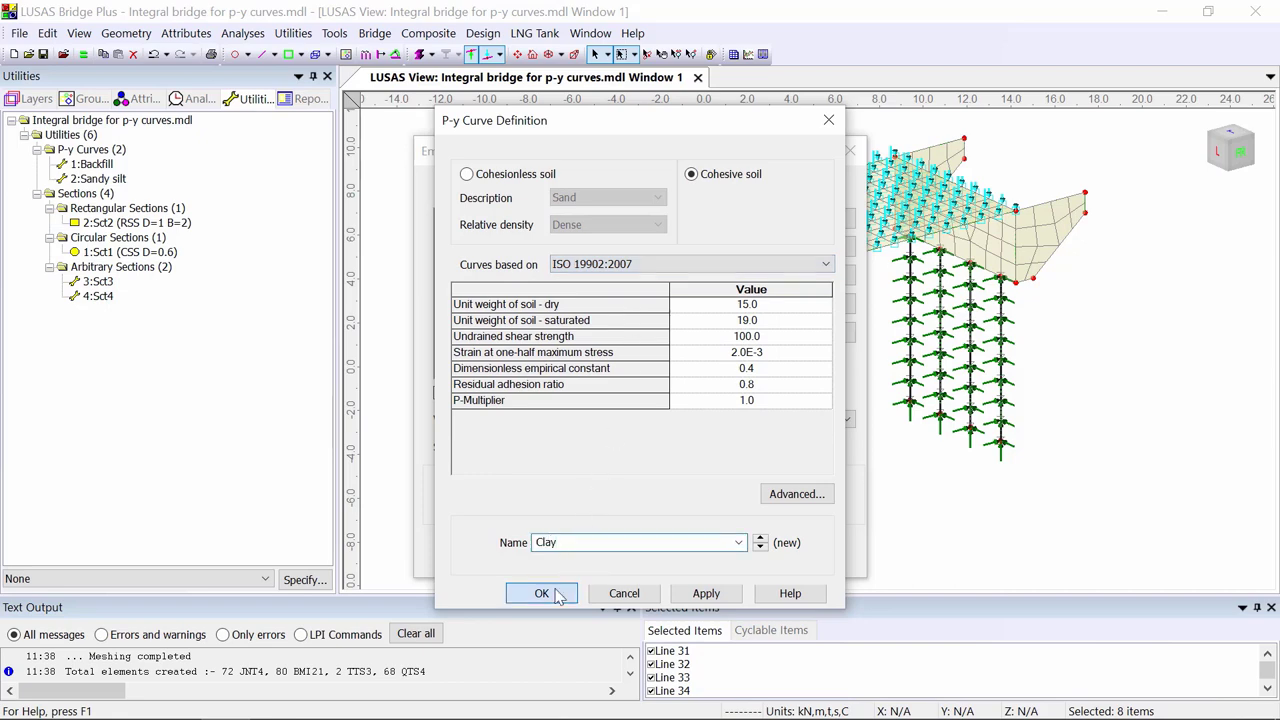
{"action": "left_click", "coordinate": [541, 593]}
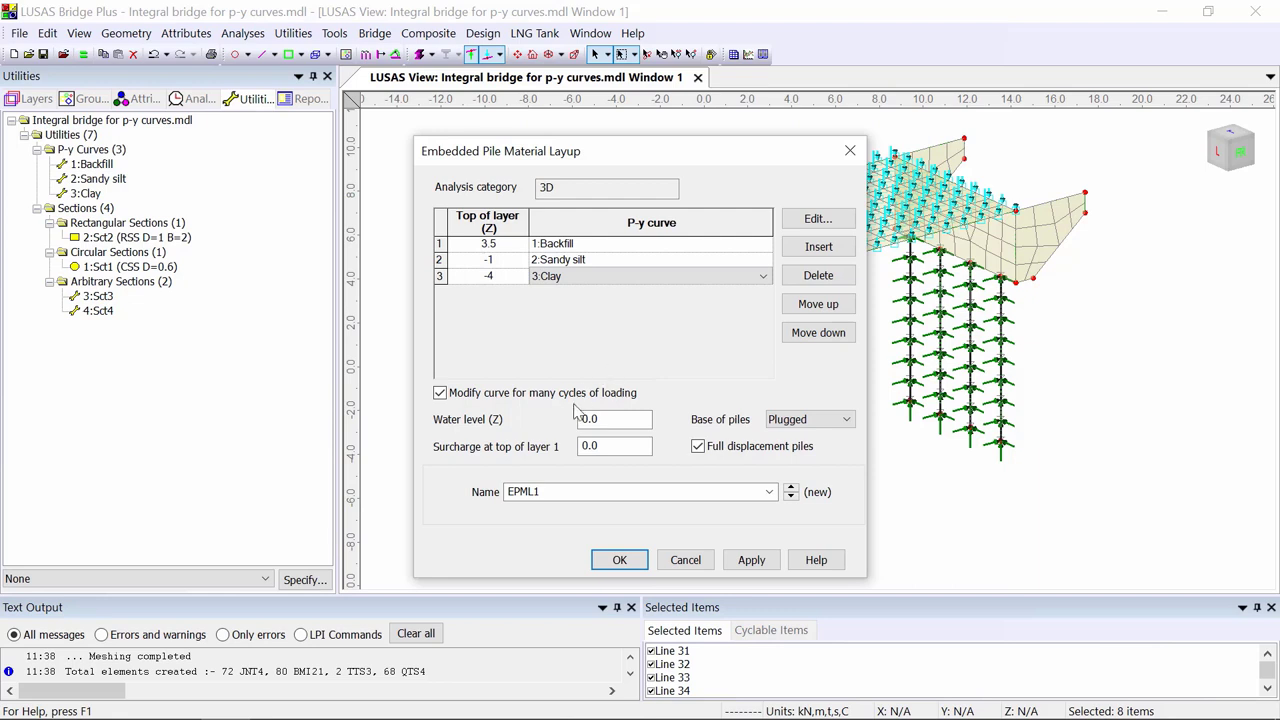
Set water level to Z = -3, keep the pile base plugged, and save as 'Site soil layers'.
{"action": "left_click", "coordinate": [614, 420]}
{"action": "left_click_drag", "start_coordinate": [614, 420], "coordinate": [586, 420]}
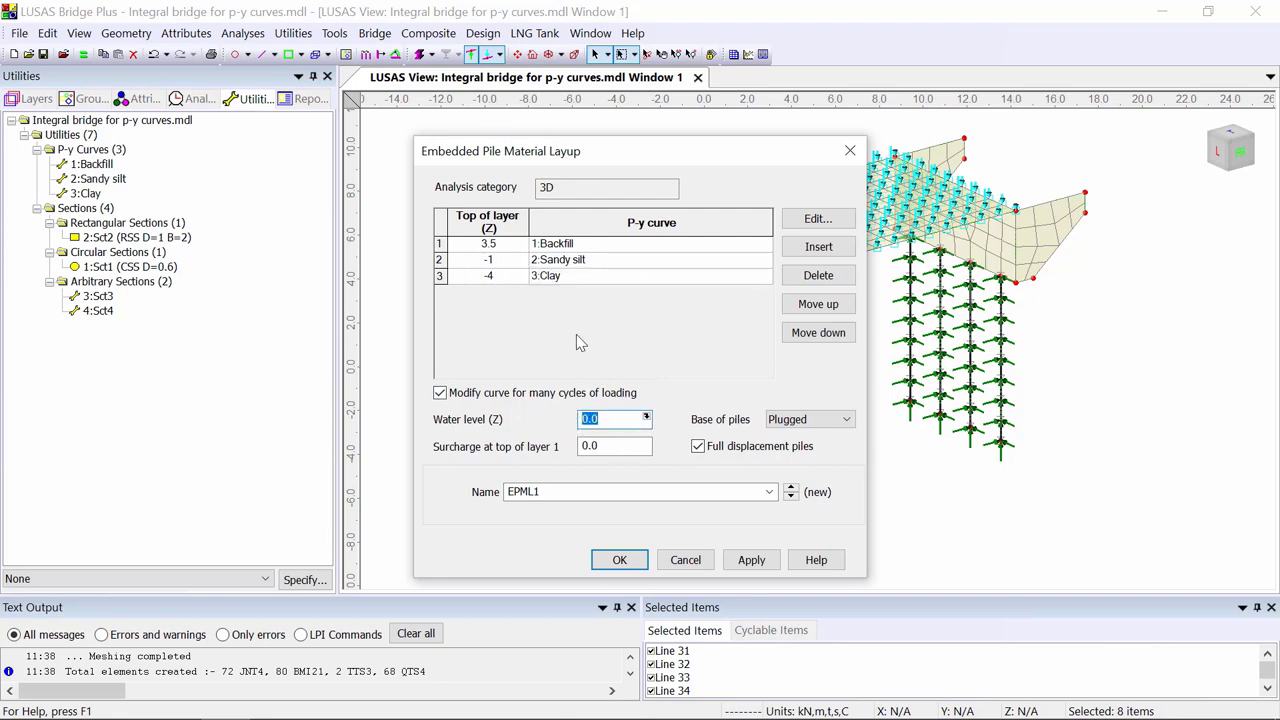
{"action": "type", "text": "-3"}
{"action": "left_click", "coordinate": [816, 421]}
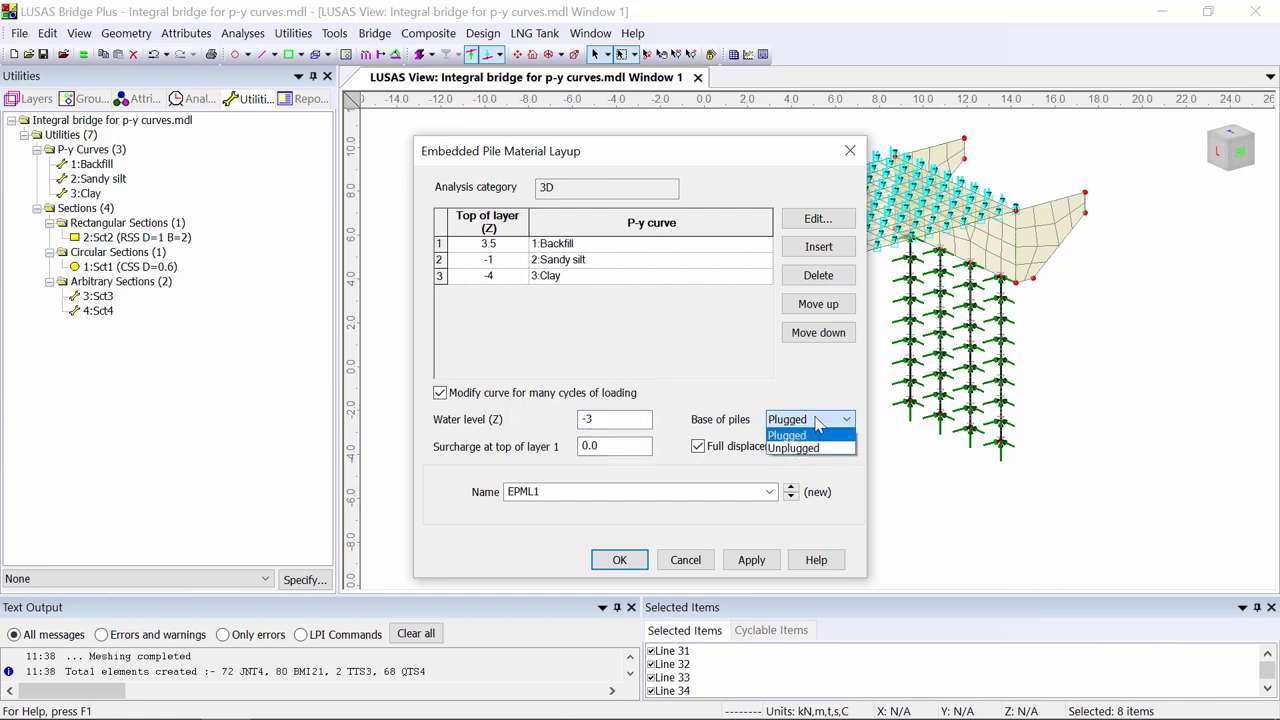
{"action": "left_click", "coordinate": [815, 419]}
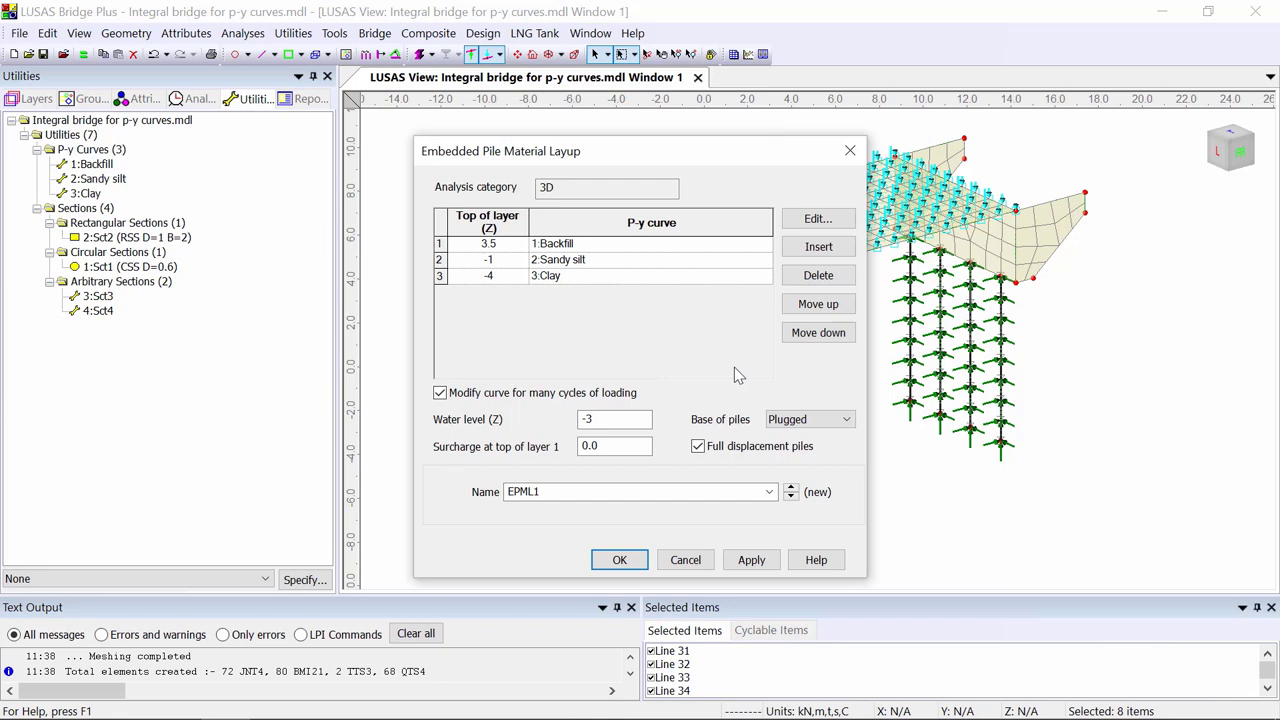
{"action": "double_click", "coordinate": [614, 491]}
{"action": "type", "text": "Site soil layers"}
{"action": "left_click", "coordinate": [619, 560]}
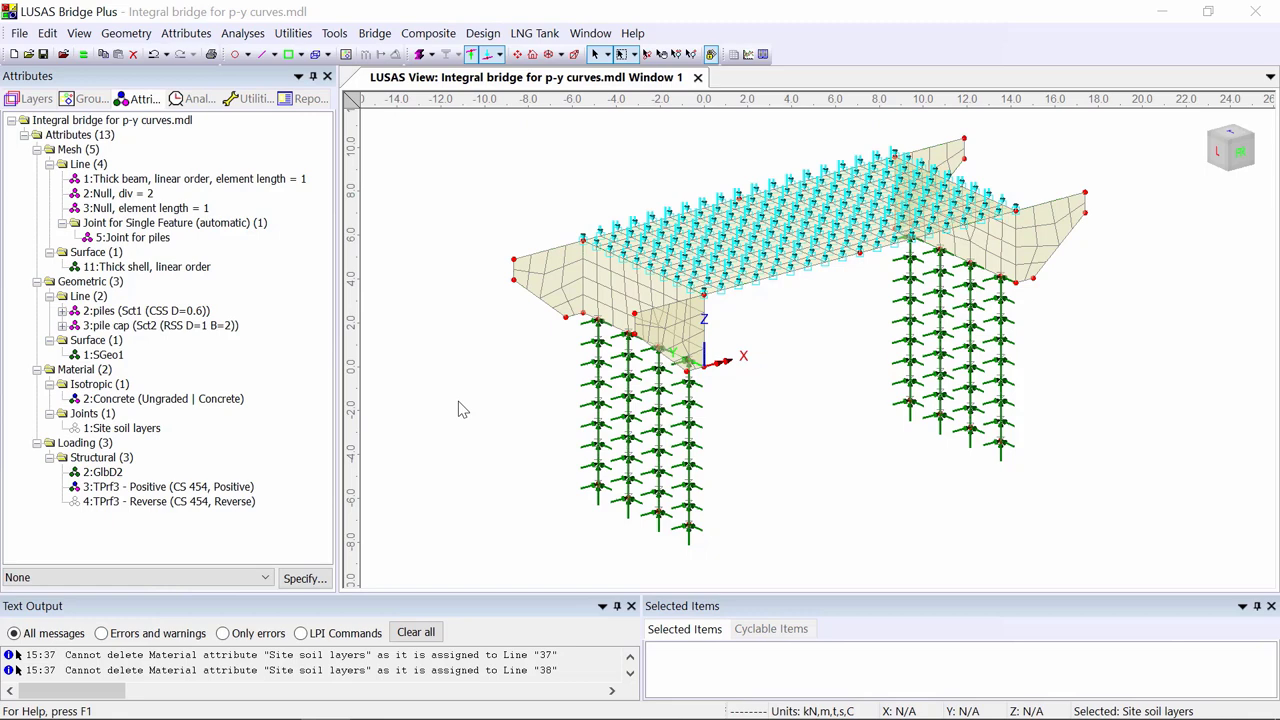
{"action": "left_click", "coordinate": [490, 341]}
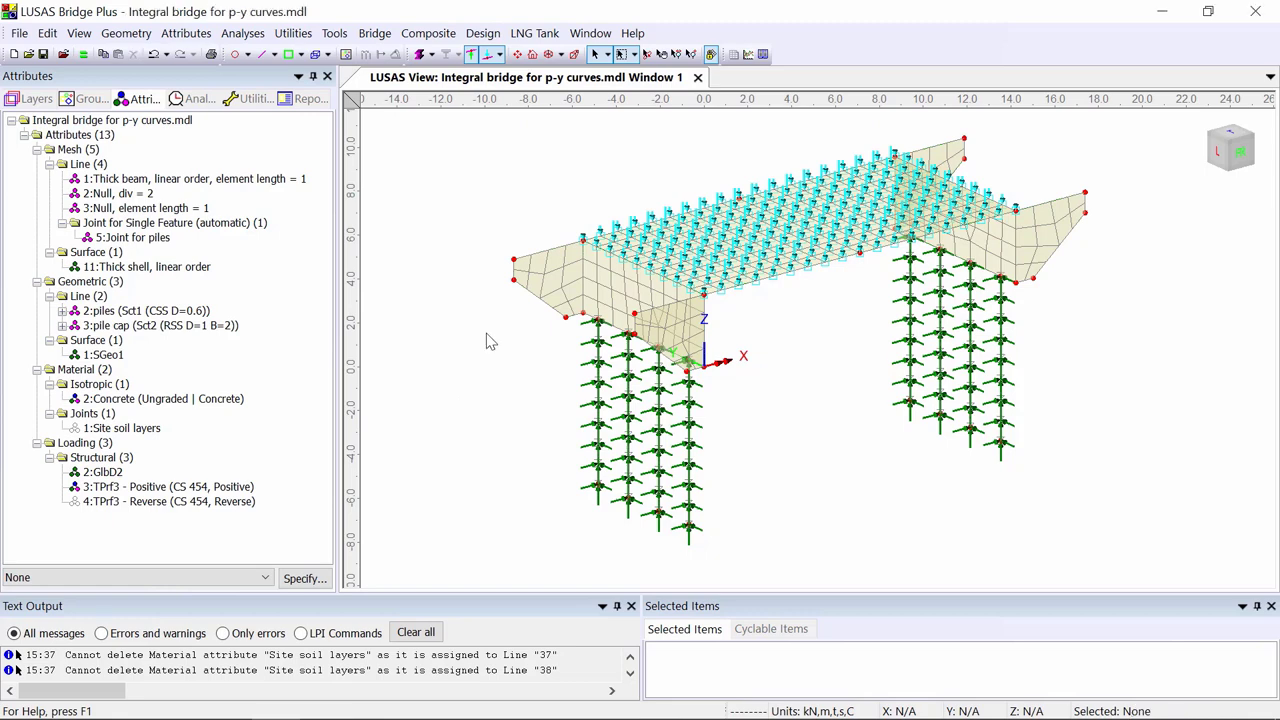
{"action": "left_click", "coordinate": [186, 33]}
{"action": "mouse_move", "coordinate": [343, 91]}
{"action": "left_click", "coordinate": [488, 189]}
{"action": "left_click", "coordinate": [451, 372]}
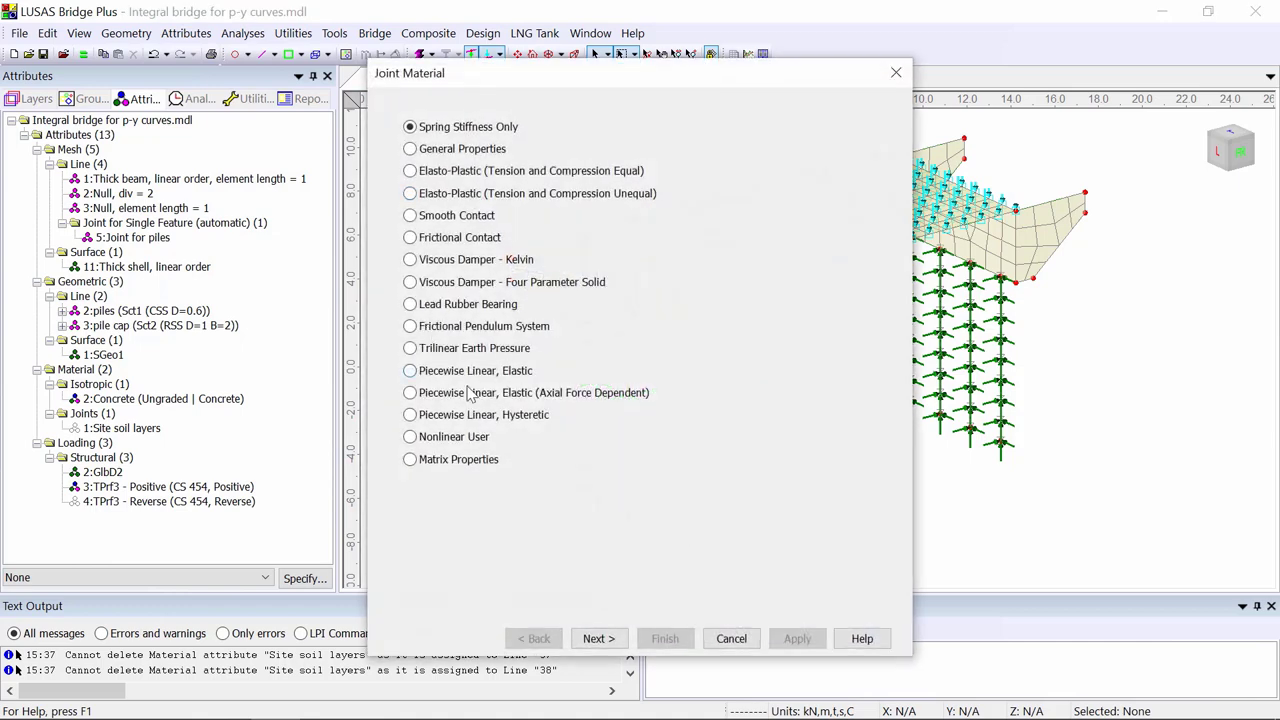
{"action": "left_click", "coordinate": [604, 638]}
{"action": "left_click", "coordinate": [515, 140]}
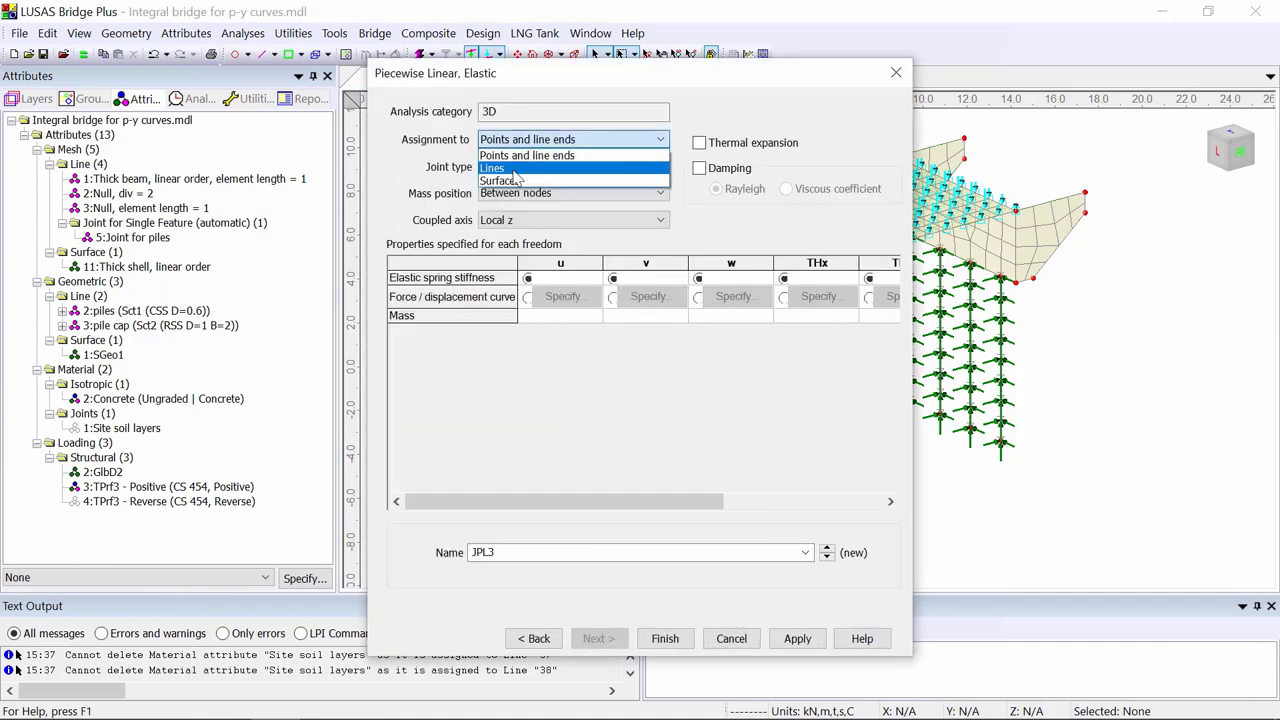
{"action": "left_click", "coordinate": [500, 157]}
{"action": "left_click", "coordinate": [510, 166]}
{"action": "left_click", "coordinate": [520, 207]}
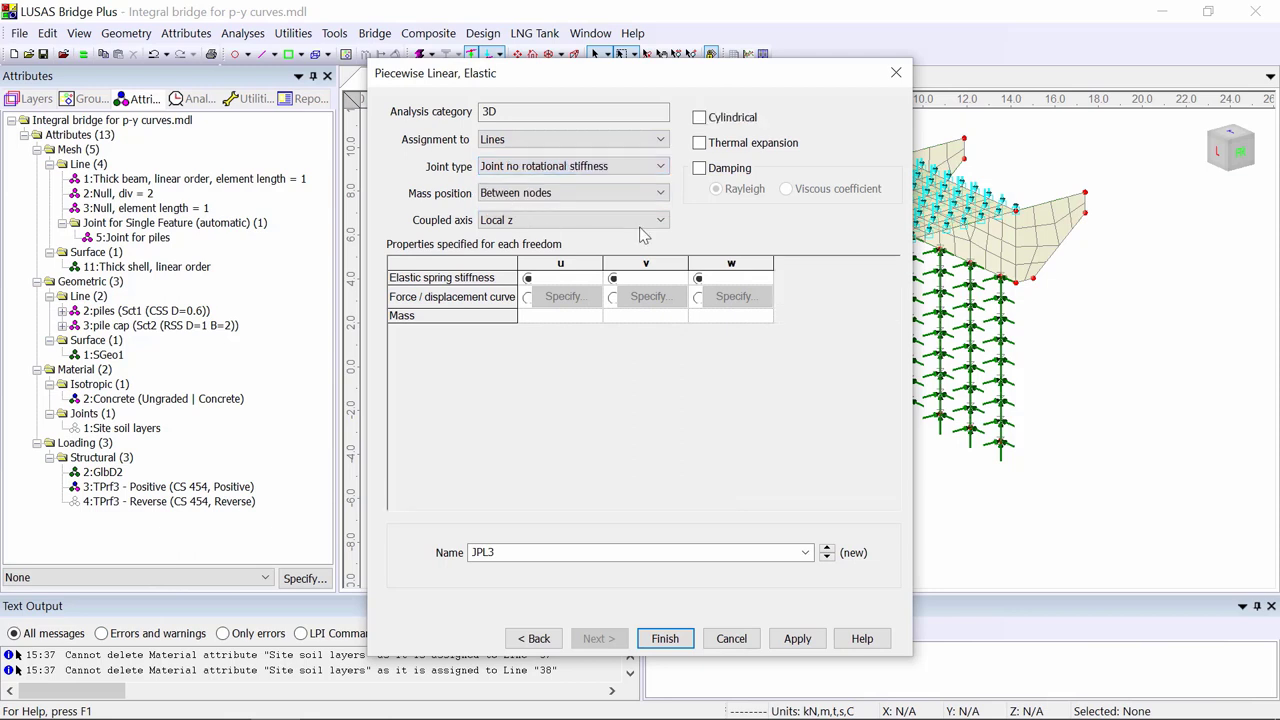
{"action": "left_click", "coordinate": [701, 118]}
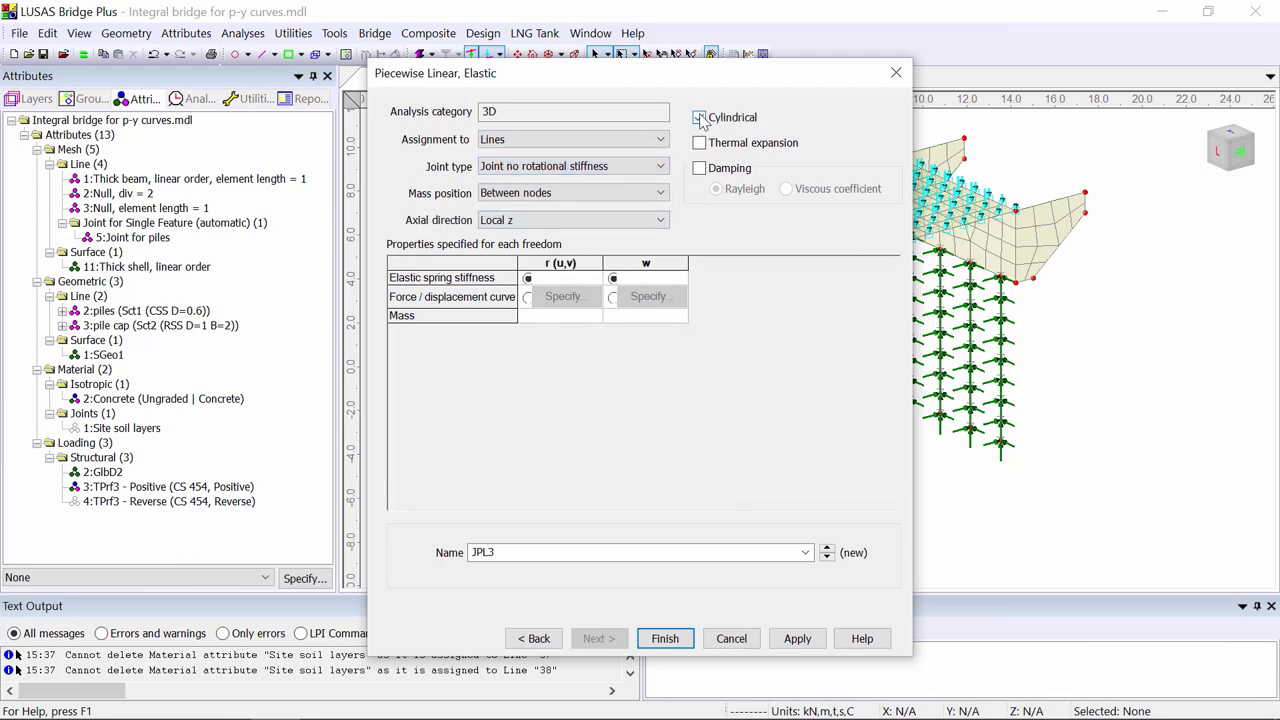
{"action": "left_click", "coordinate": [527, 298]}
{"action": "left_click", "coordinate": [563, 297]}
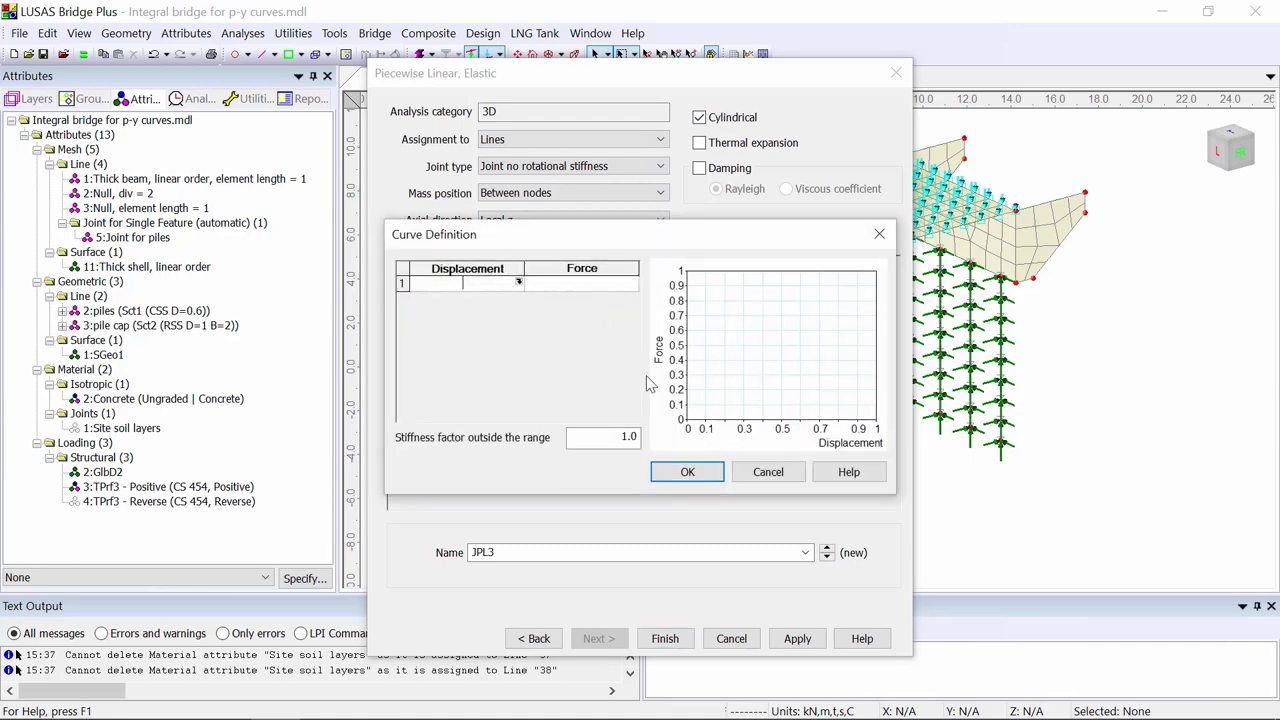
{"action": "left_click", "coordinate": [768, 472]}
{"action": "left_click", "coordinate": [733, 640]}
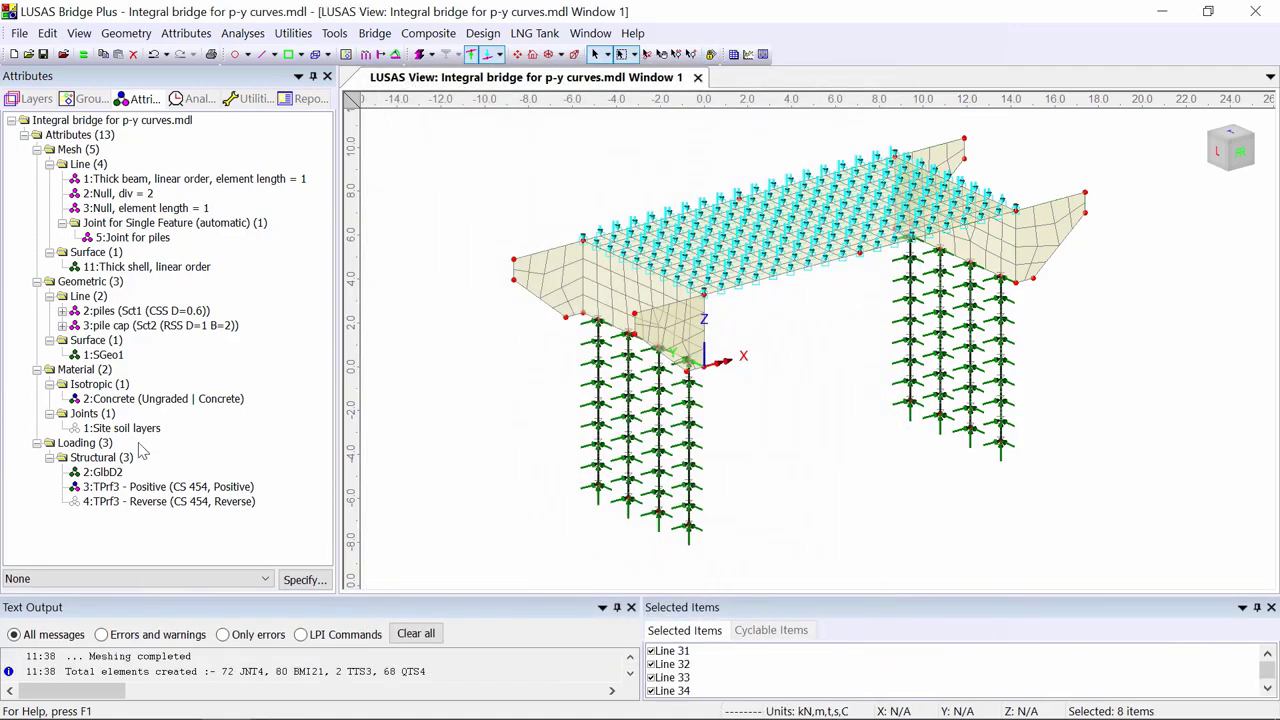
Assign 'Site soil layers' to the eight selected pile lines with specified ground level 3.5.
{"action": "left_click", "coordinate": [138, 429]}
{"action": "left_click_drag", "start_coordinate": [318, 415], "coordinate": [502, 368]}
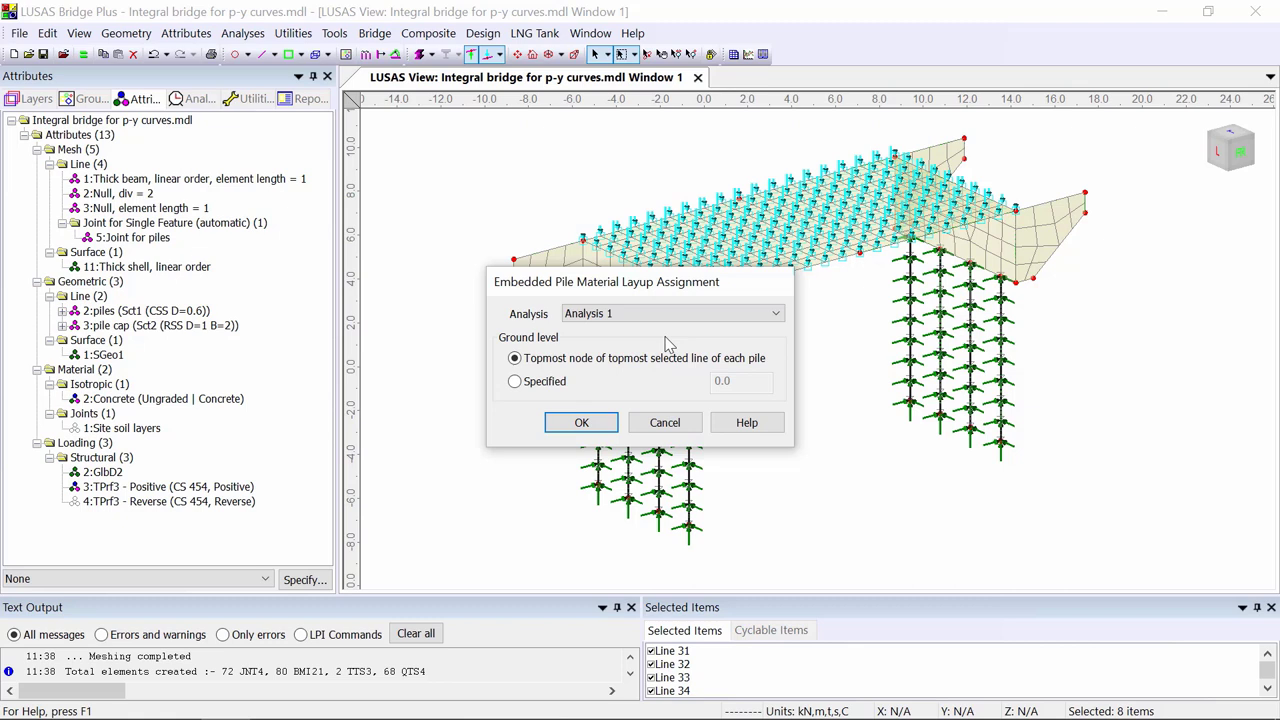
{"action": "left_click", "coordinate": [541, 382]}
{"action": "left_click_drag", "start_coordinate": [747, 383], "coordinate": [670, 377]}
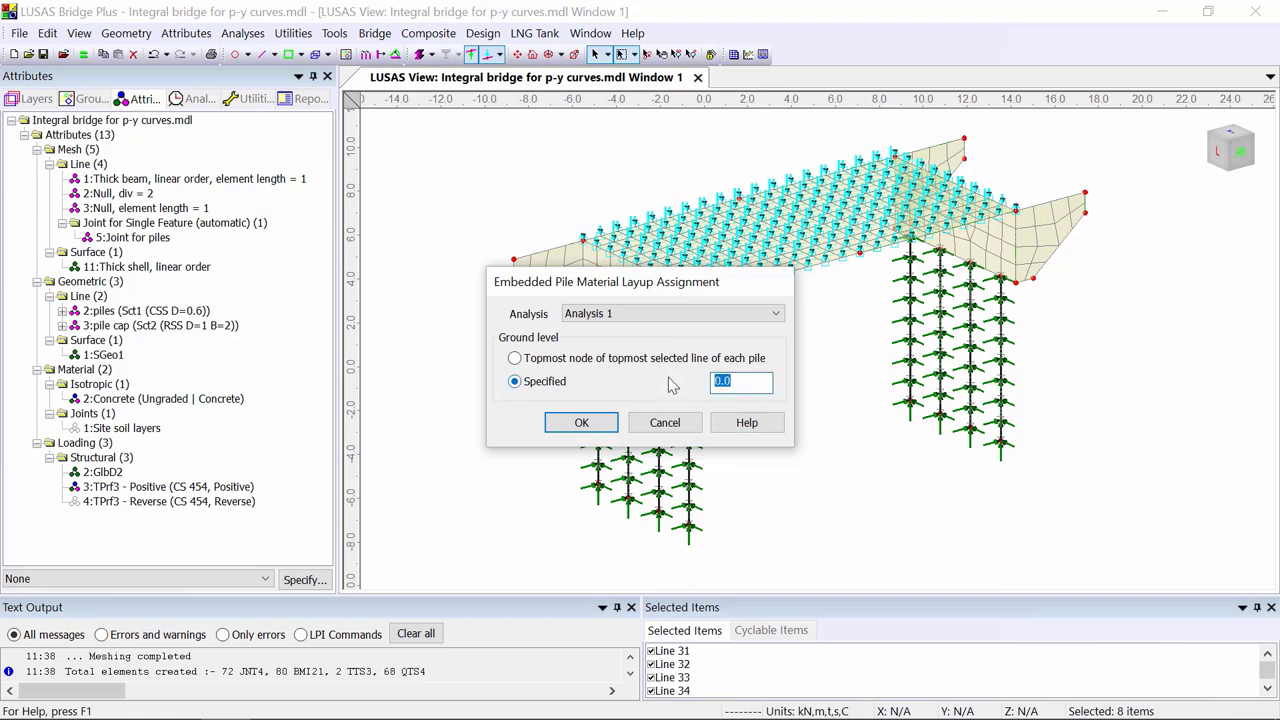
{"action": "type", "text": "3.5"}
{"action": "left_click", "coordinate": [590, 421]}
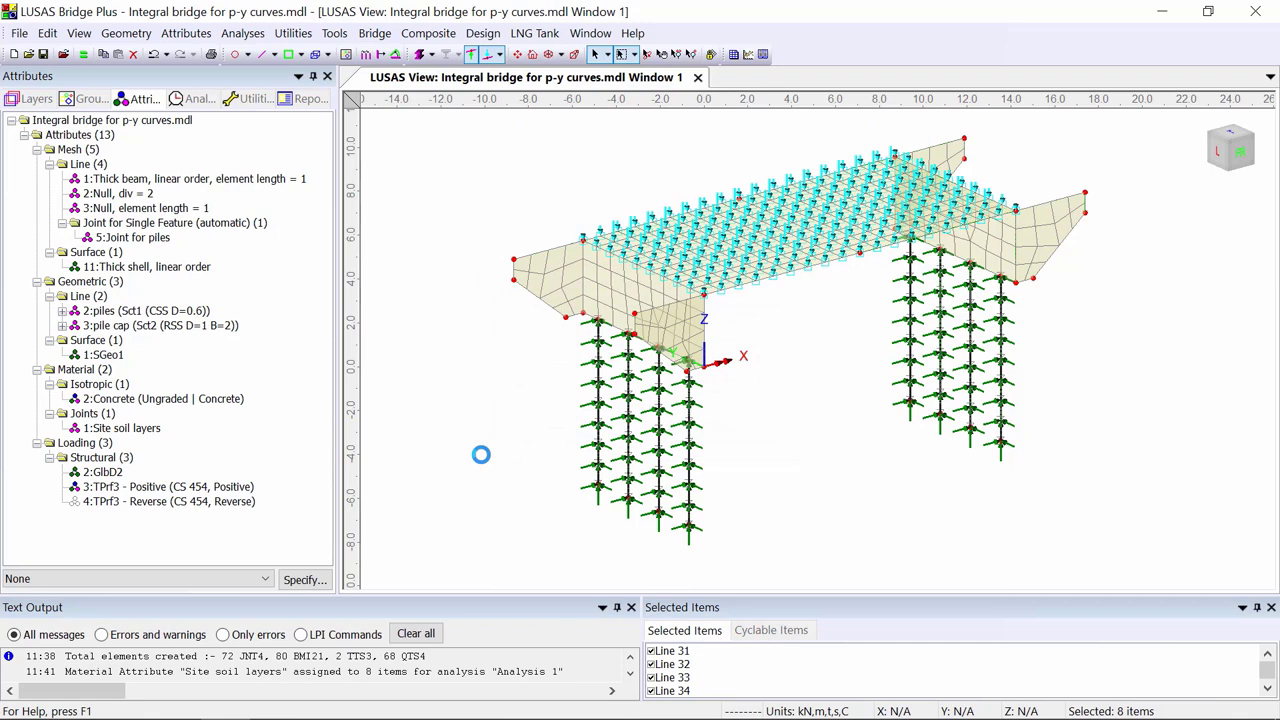
Enable nonlinear controls on Loadcase 1 and solve Analysis 1.
{"action": "left_click", "coordinate": [199, 98]}
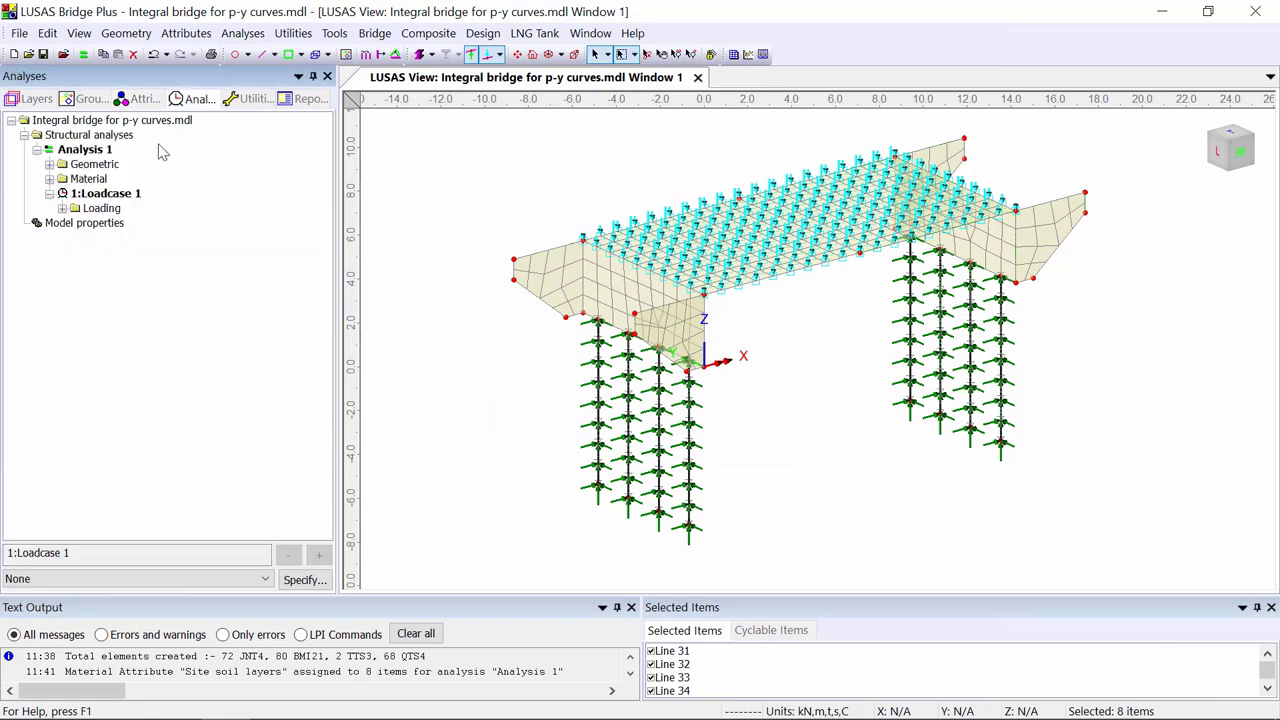
{"action": "left_click", "coordinate": [134, 196]}
{"action": "right_click", "coordinate": [136, 199]}
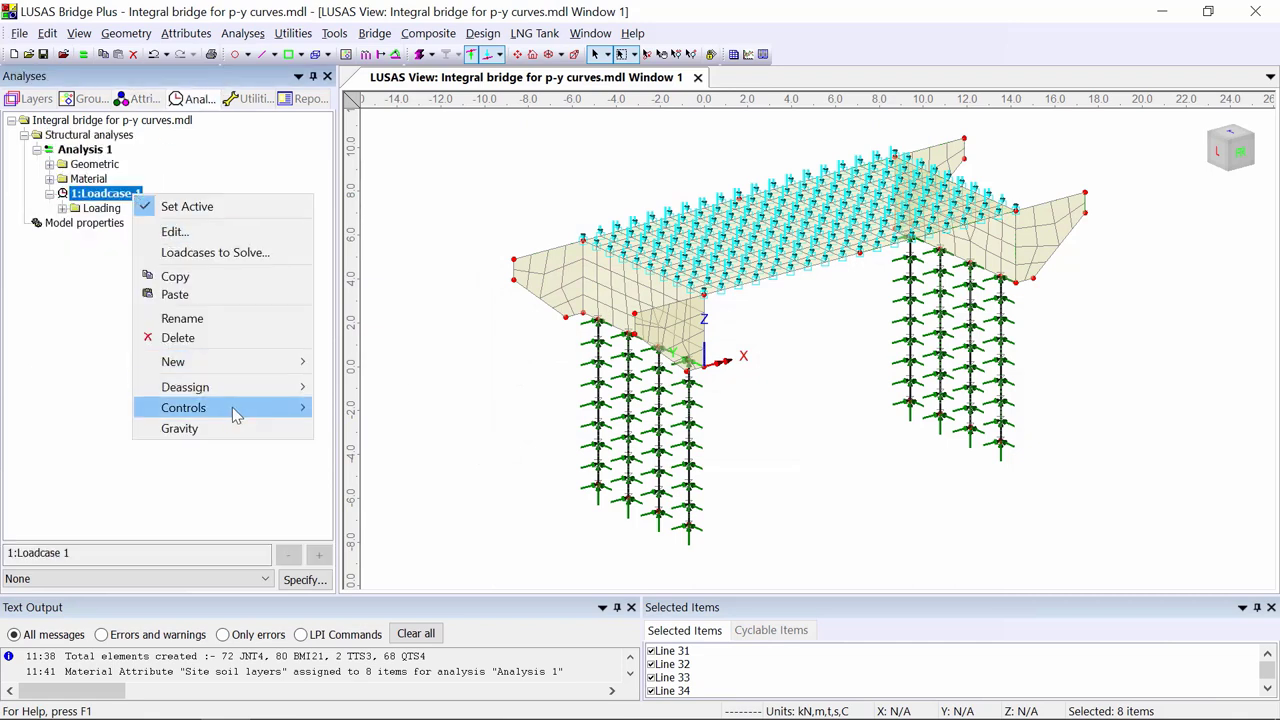
{"action": "mouse_move", "coordinate": [234, 410]}
{"action": "left_click", "coordinate": [394, 449]}
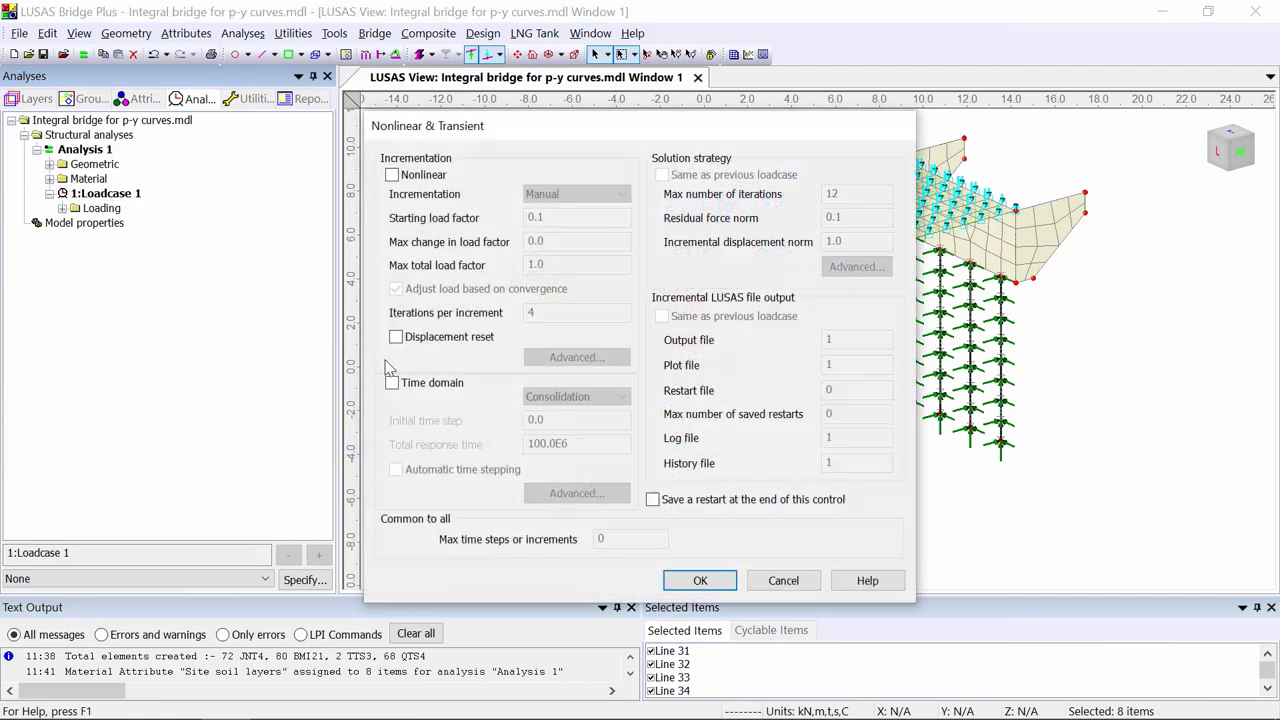
{"action": "left_click", "coordinate": [392, 175]}
{"action": "left_click", "coordinate": [700, 580]}
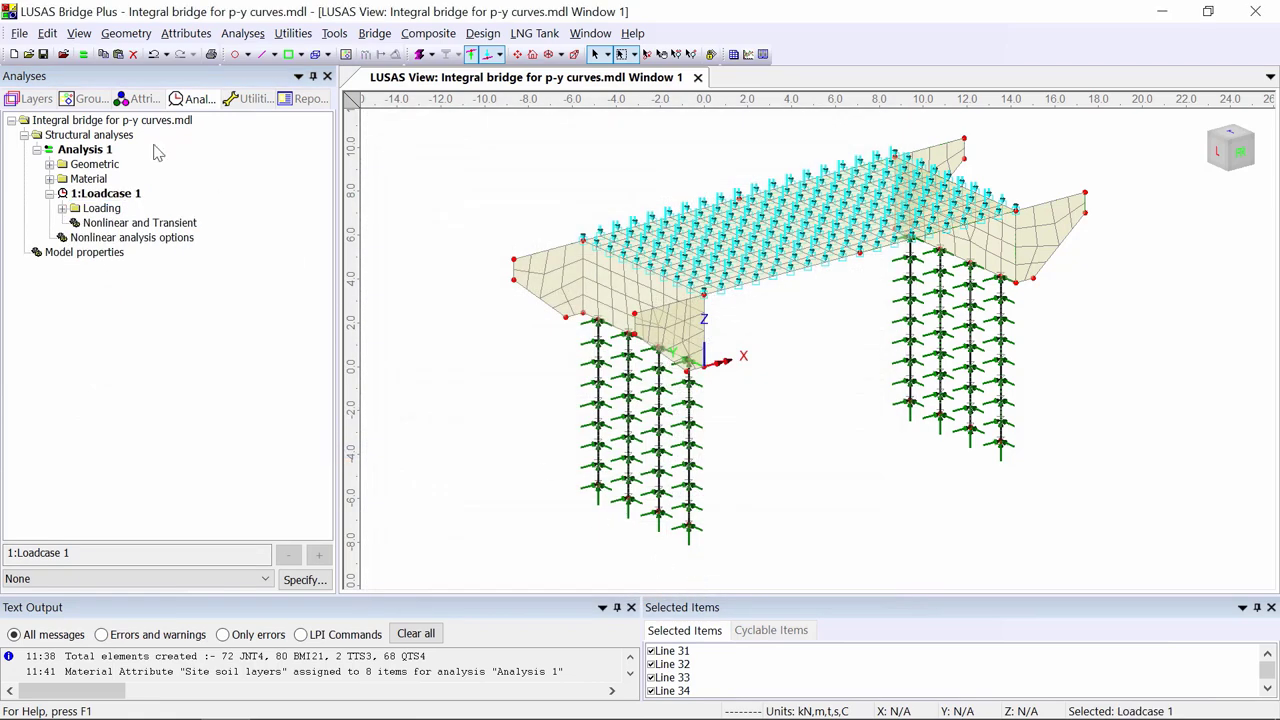
{"action": "left_click", "coordinate": [83, 54]}
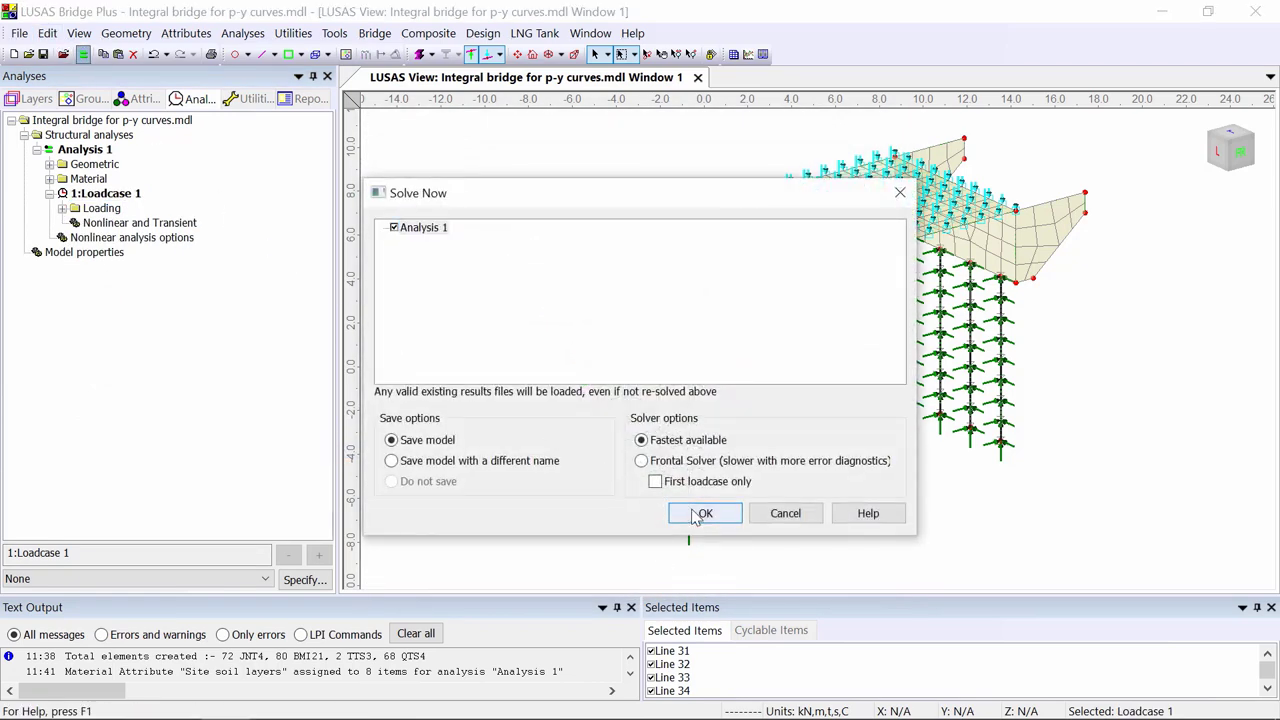
{"action": "left_click", "coordinate": [718, 513]}
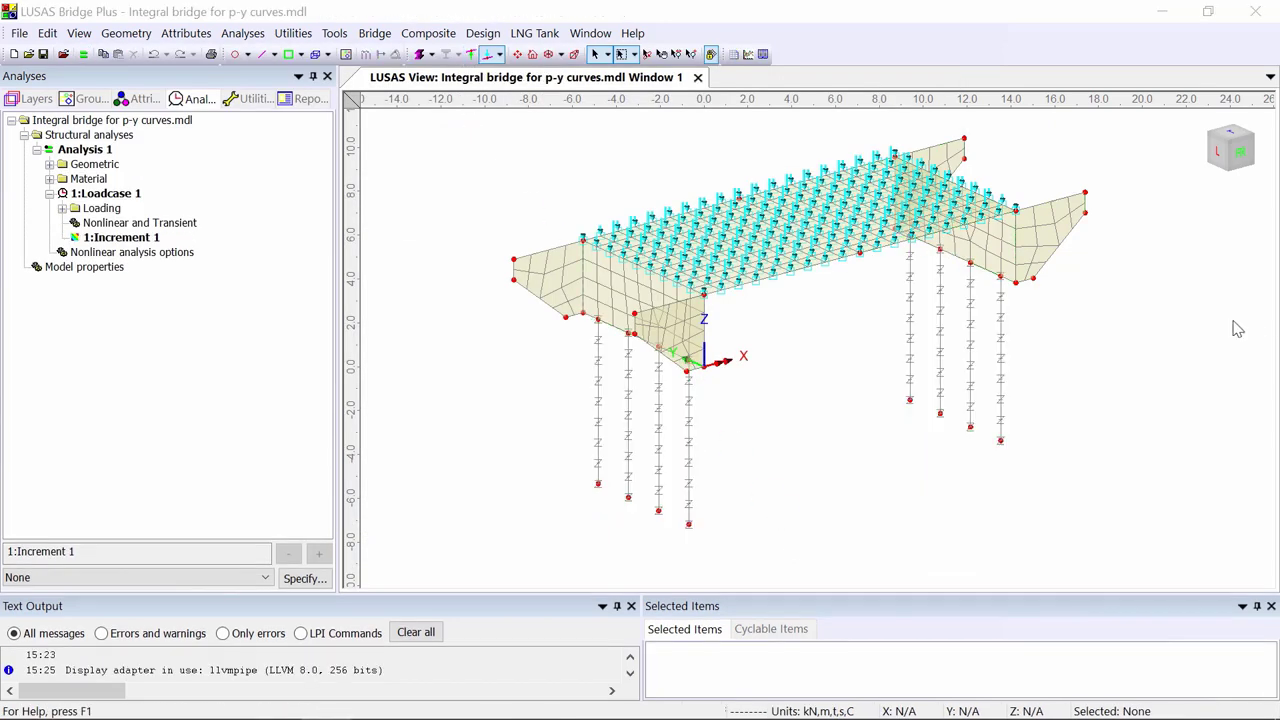
Generate a One-click report for pile joint element E85 showing its soil layers and stiffness curves.
{"action": "left_click_drag", "start_coordinate": [616, 384], "coordinate": [638, 410]}
{"action": "right_click", "coordinate": [513, 332]}
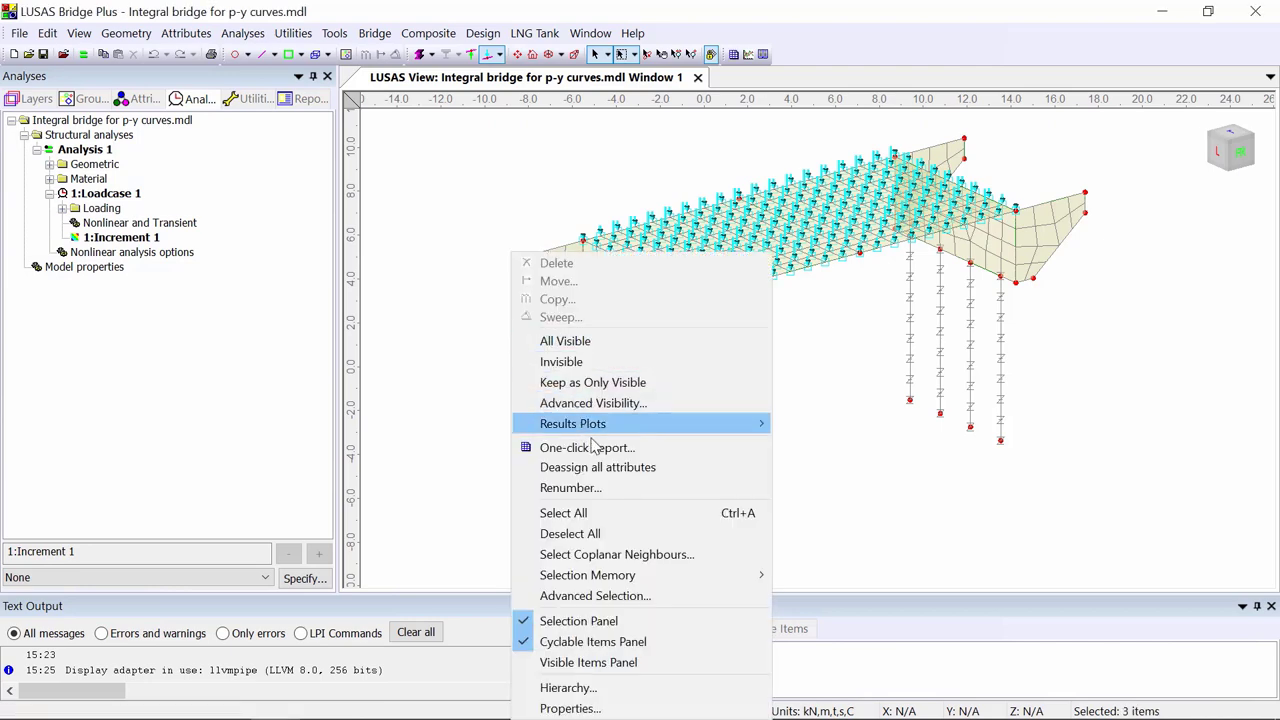
{"action": "left_click", "coordinate": [630, 446]}
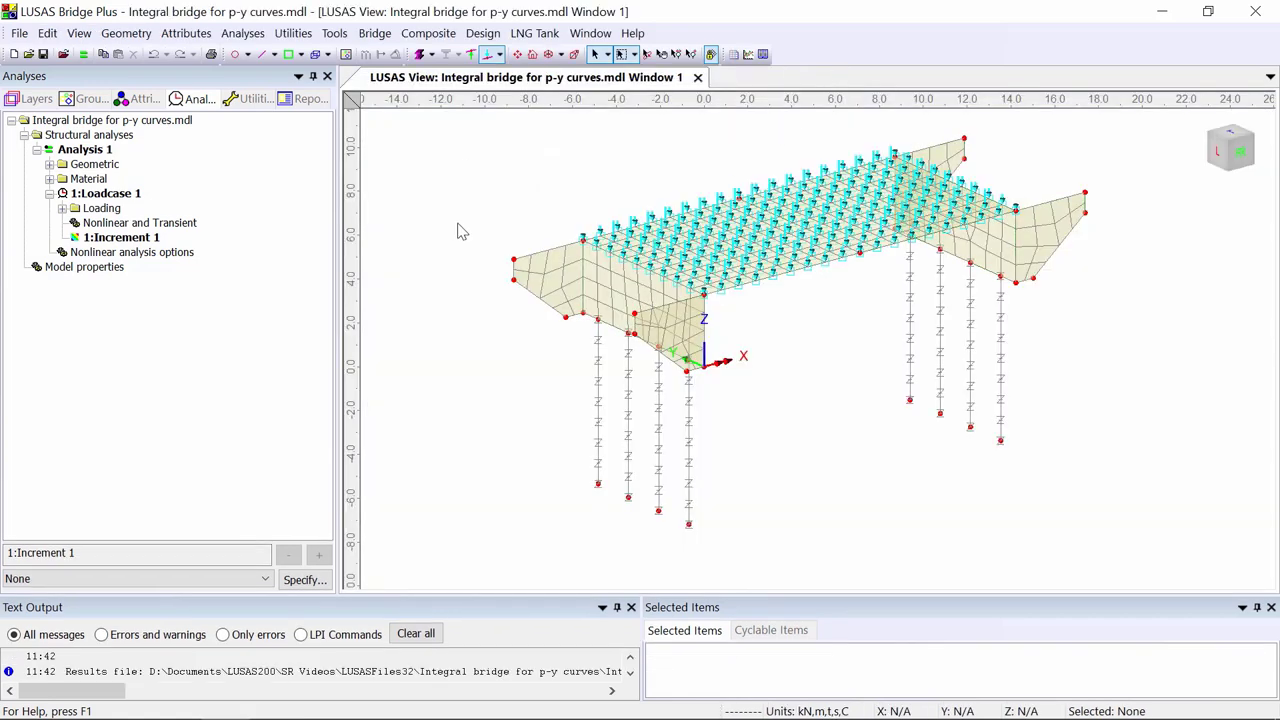
Add a results diagram of the My moment component along the piles.
{"action": "right_click", "coordinate": [441, 155]}
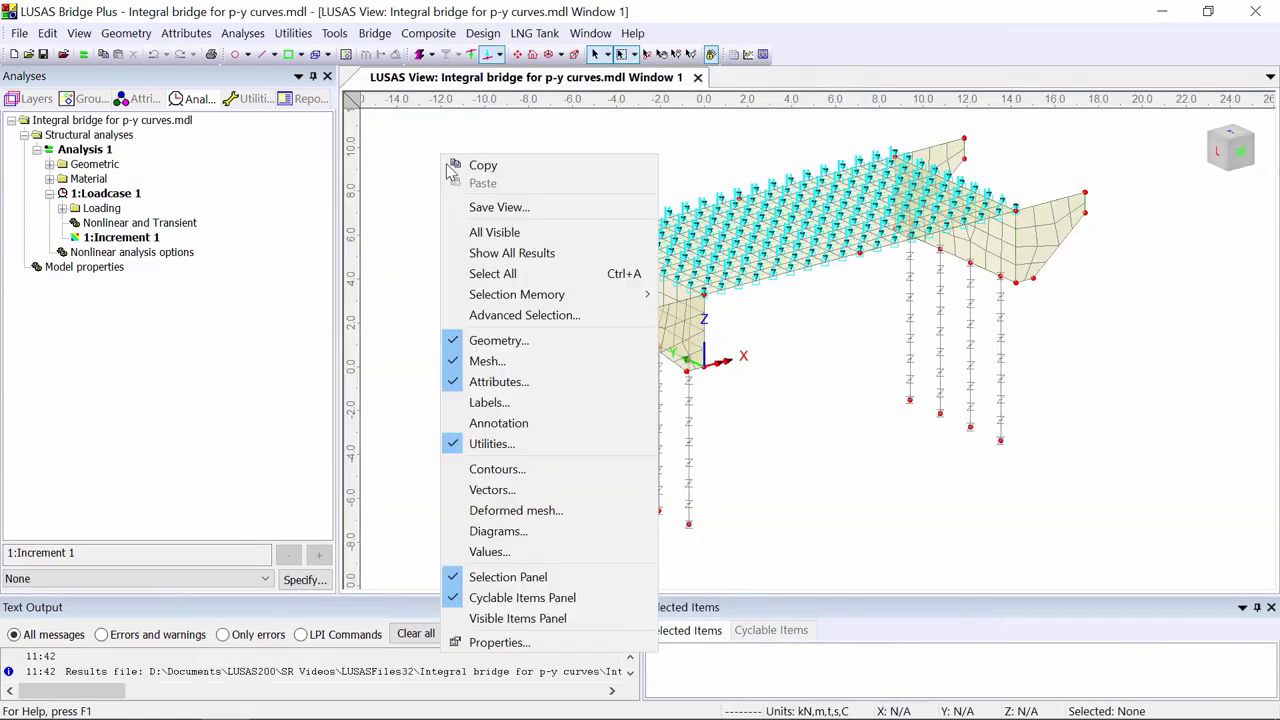
{"action": "left_click", "coordinate": [526, 531]}
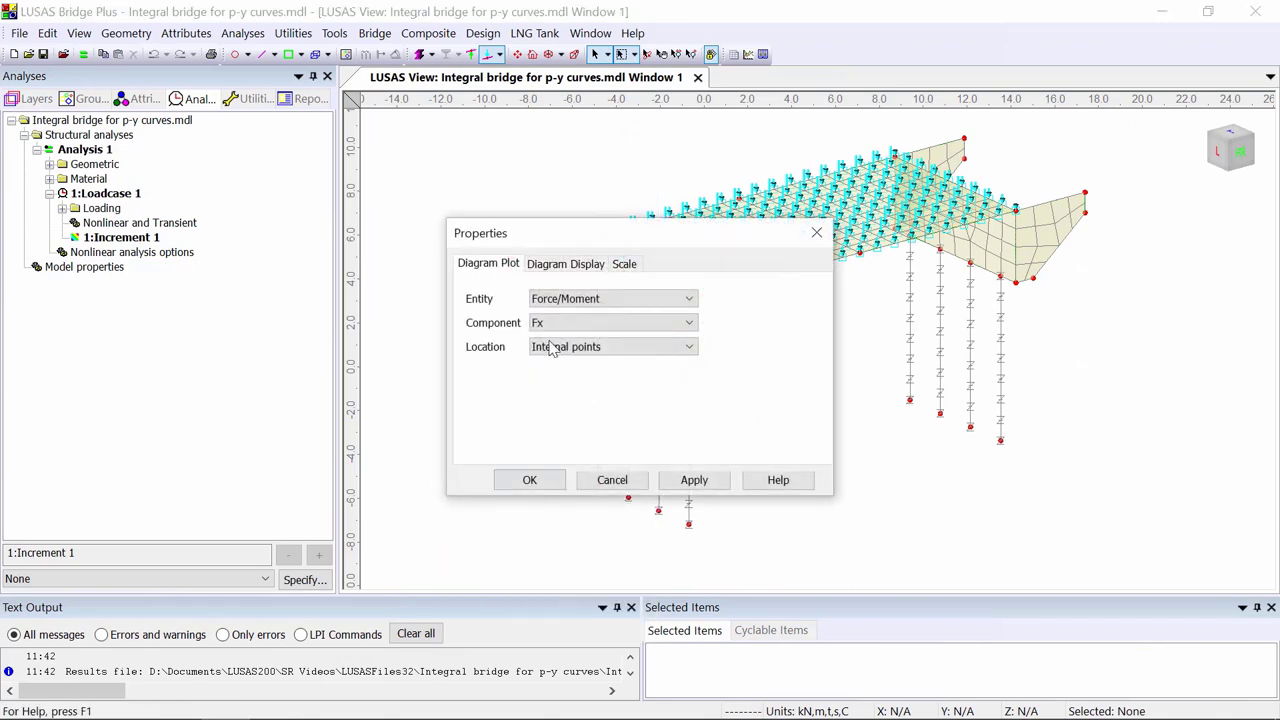
{"action": "left_click", "coordinate": [555, 325]}
{"action": "left_click", "coordinate": [557, 394]}
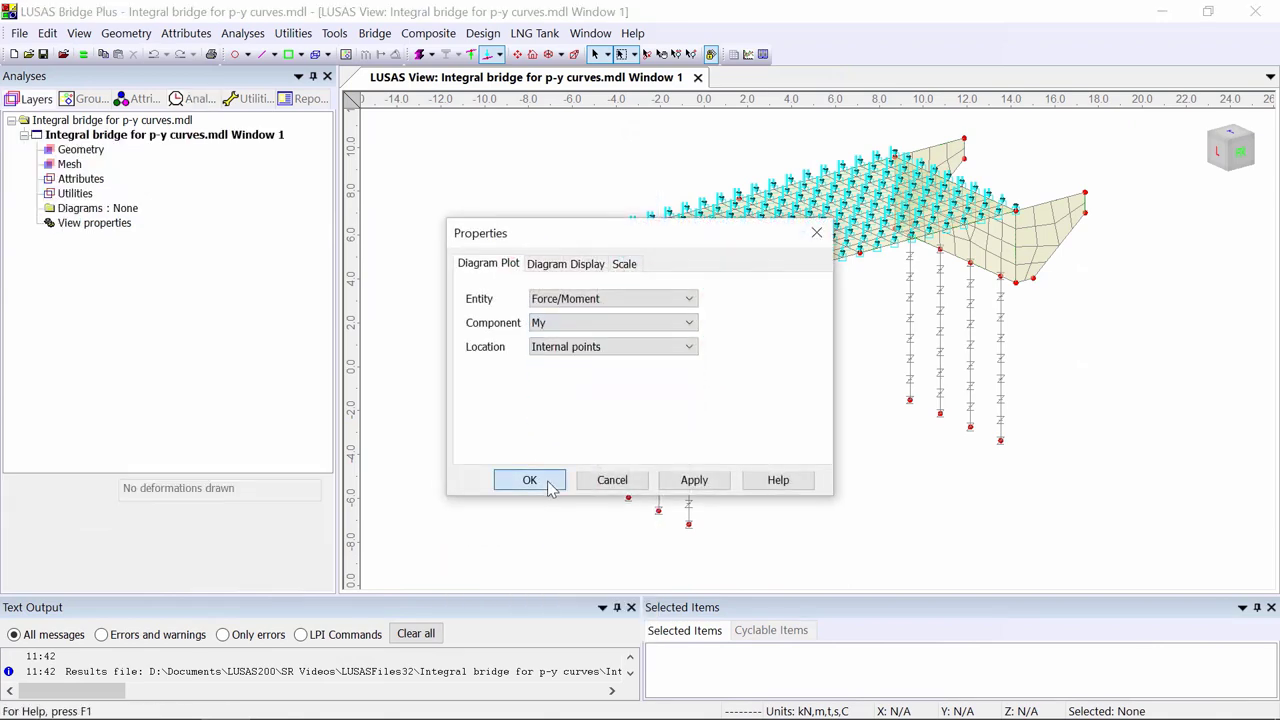
{"action": "left_click", "coordinate": [531, 481]}
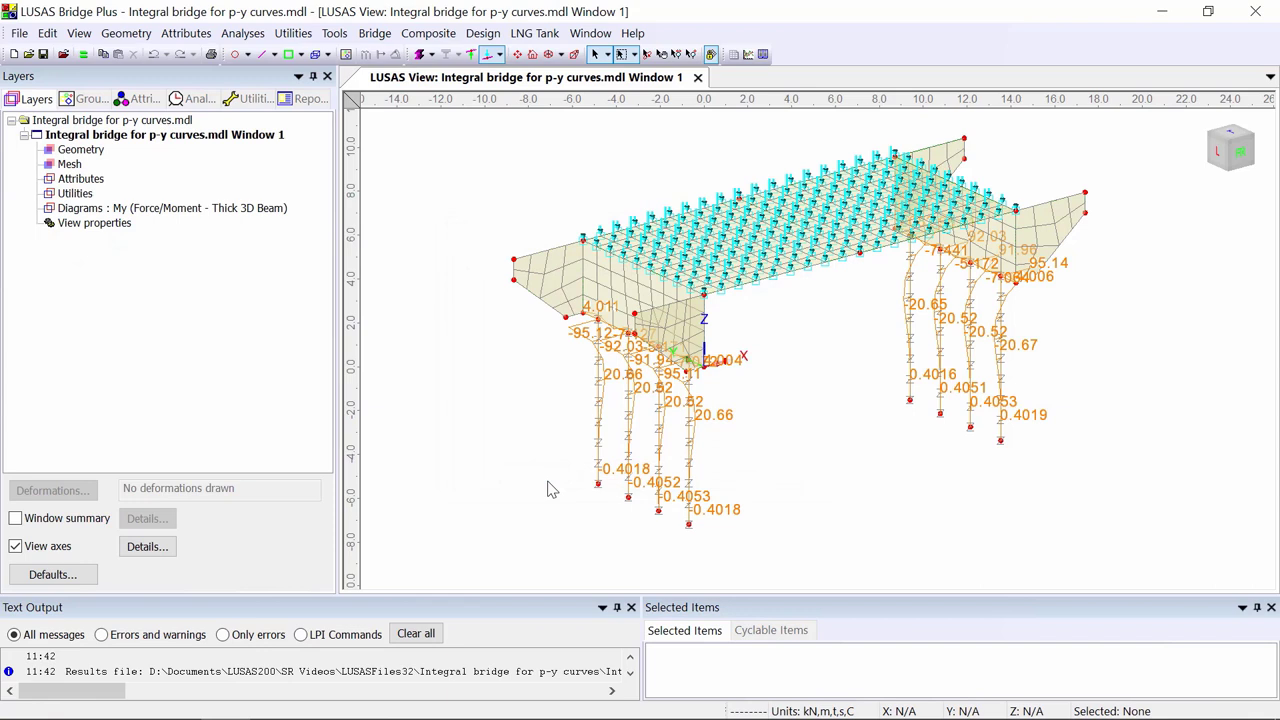